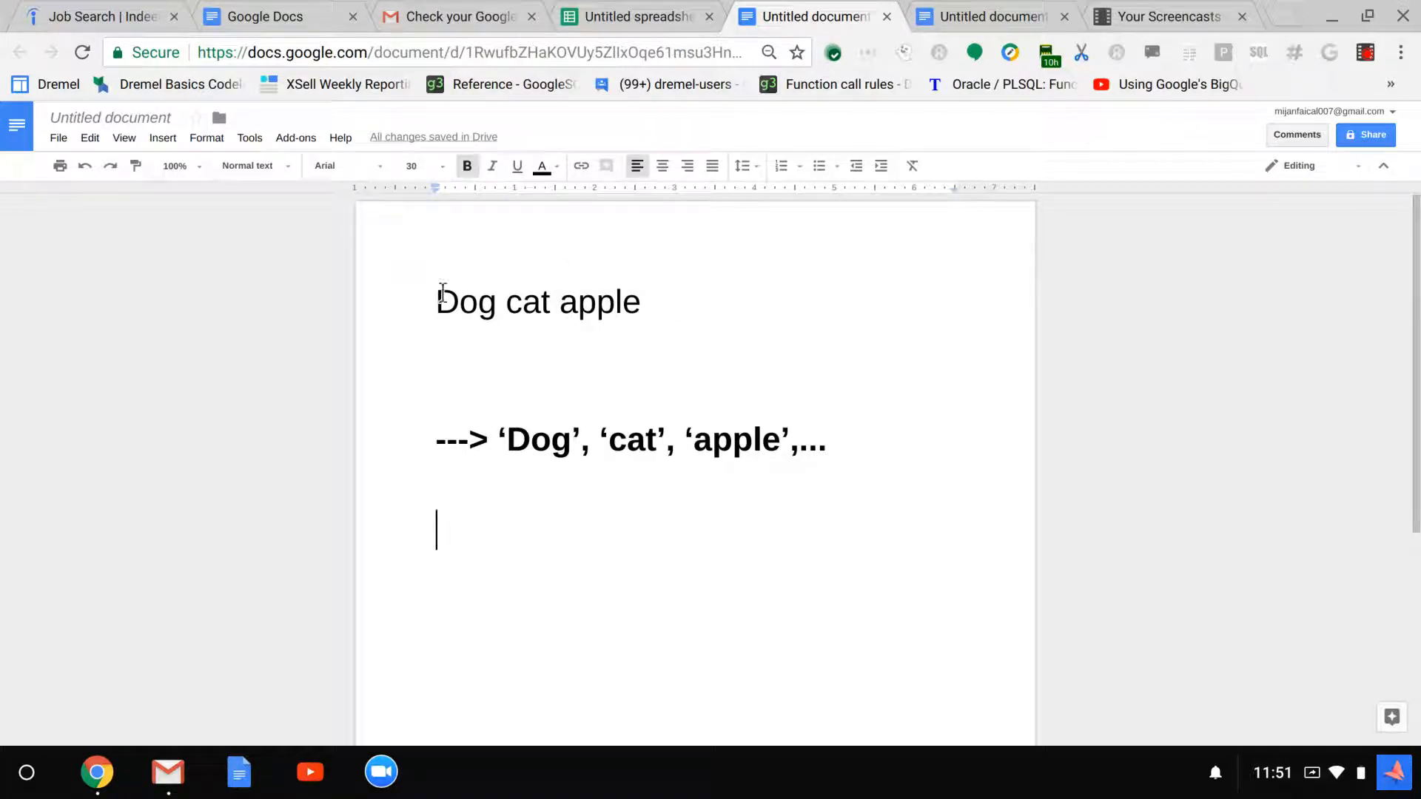
Switch to the Google Sheets spreadsheet and enter the formula =CONCATENATE("'", B7, "',") in cell C7
left_click(622, 6)
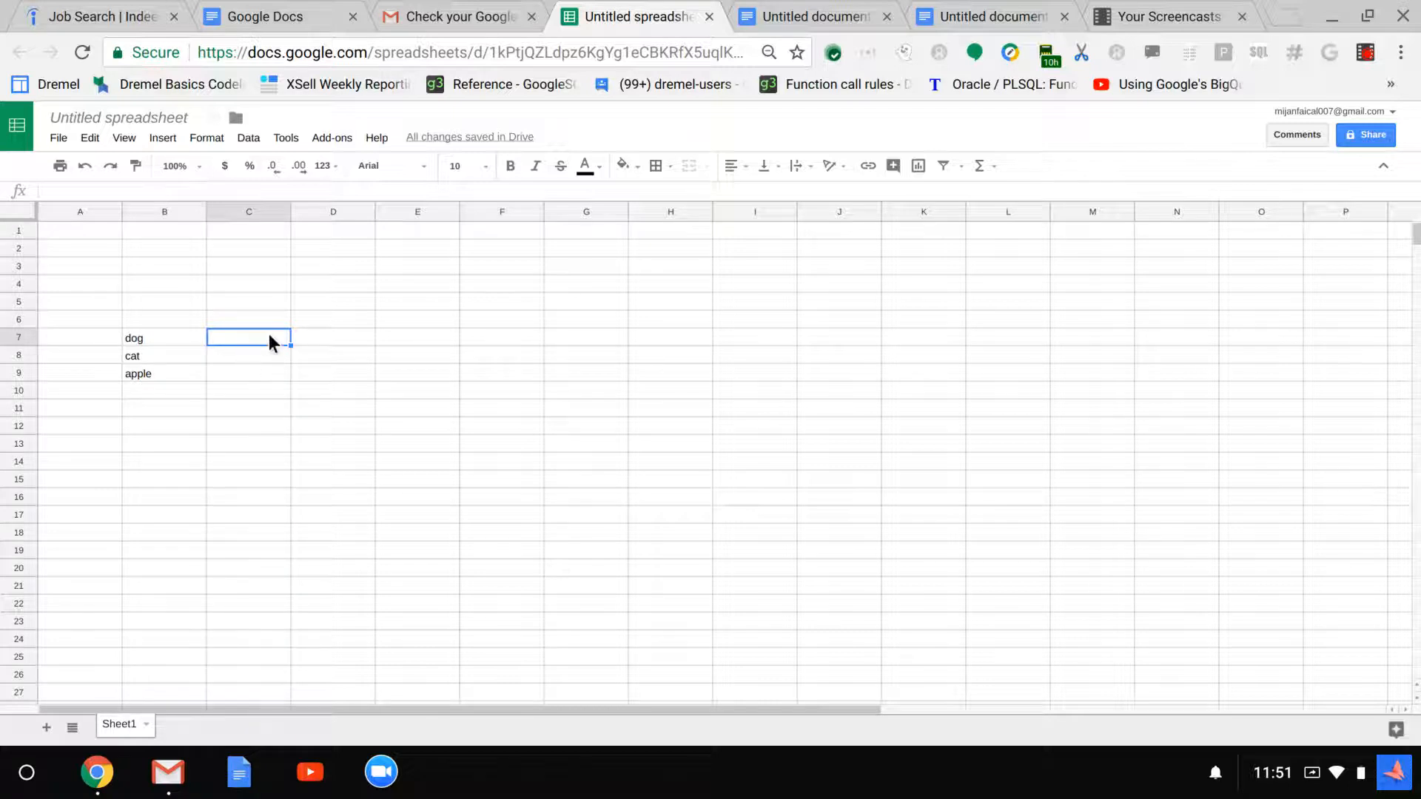
type("=")
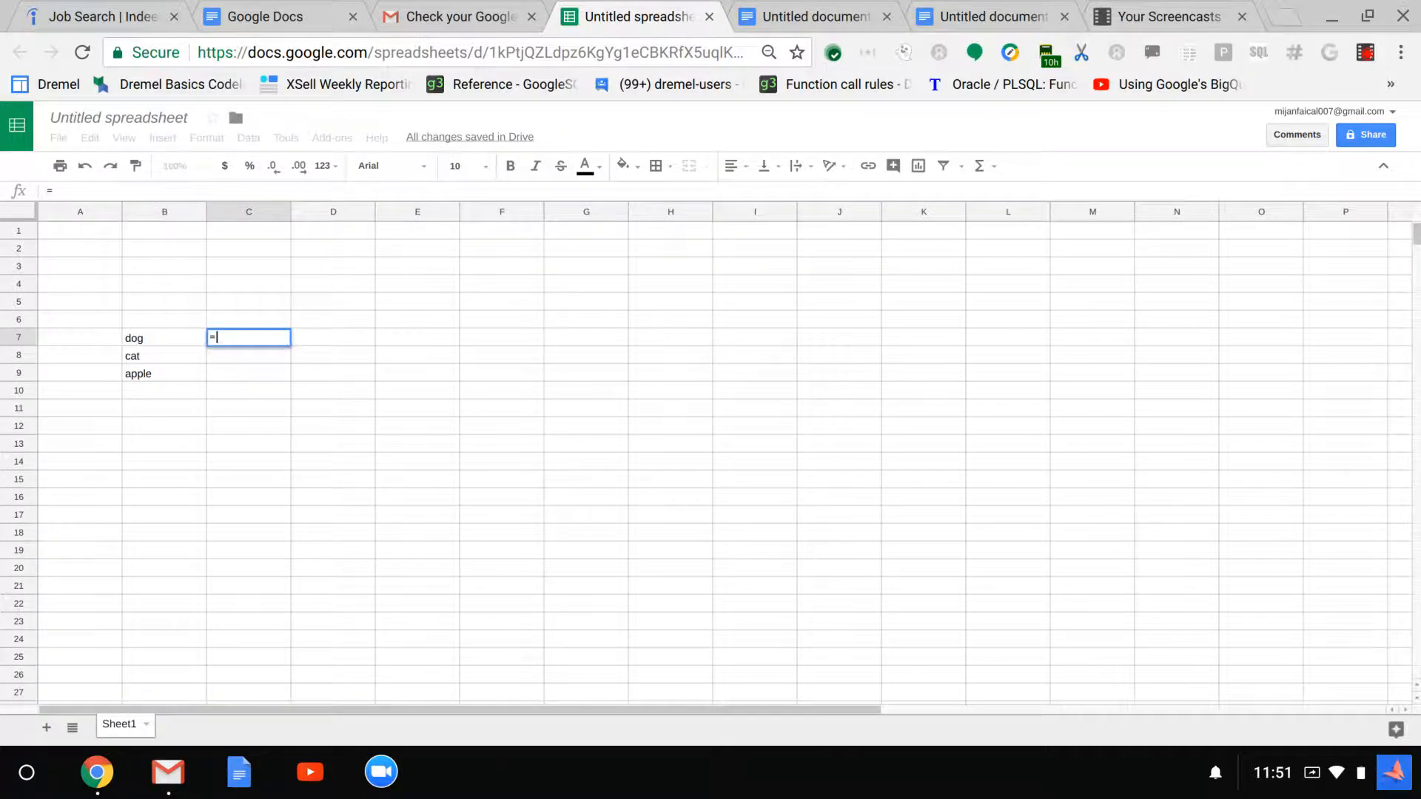
type("conc")
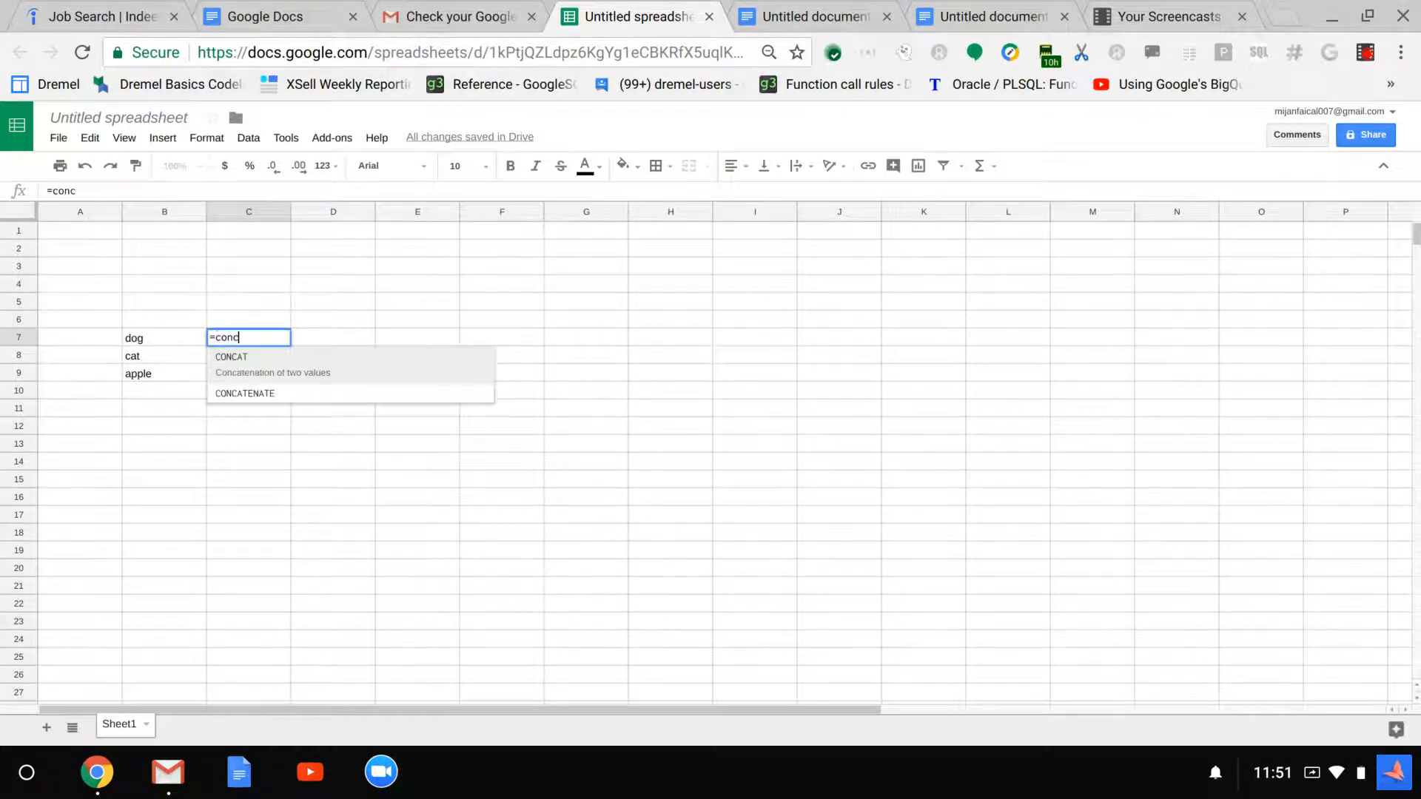
left_click(273, 384)
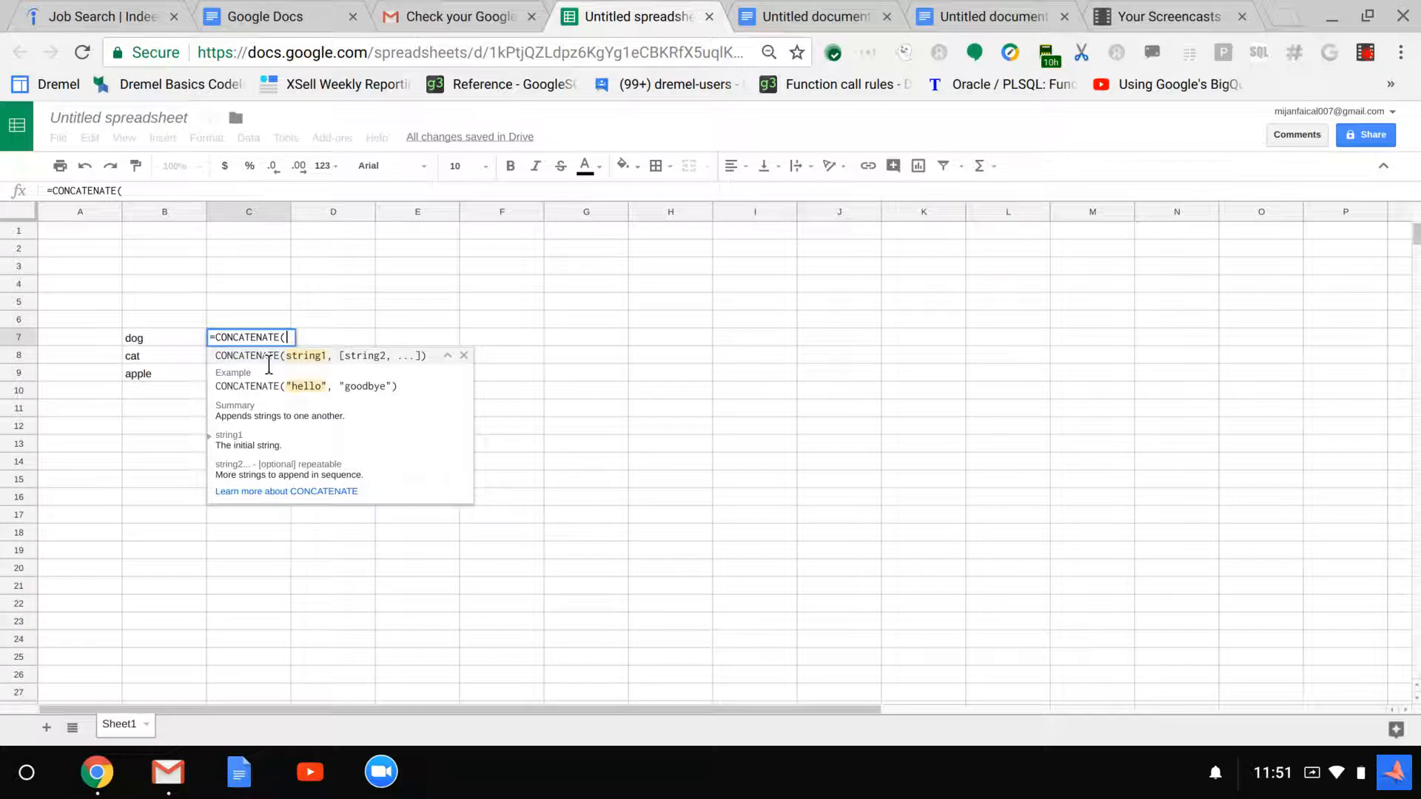
type("\"\"")
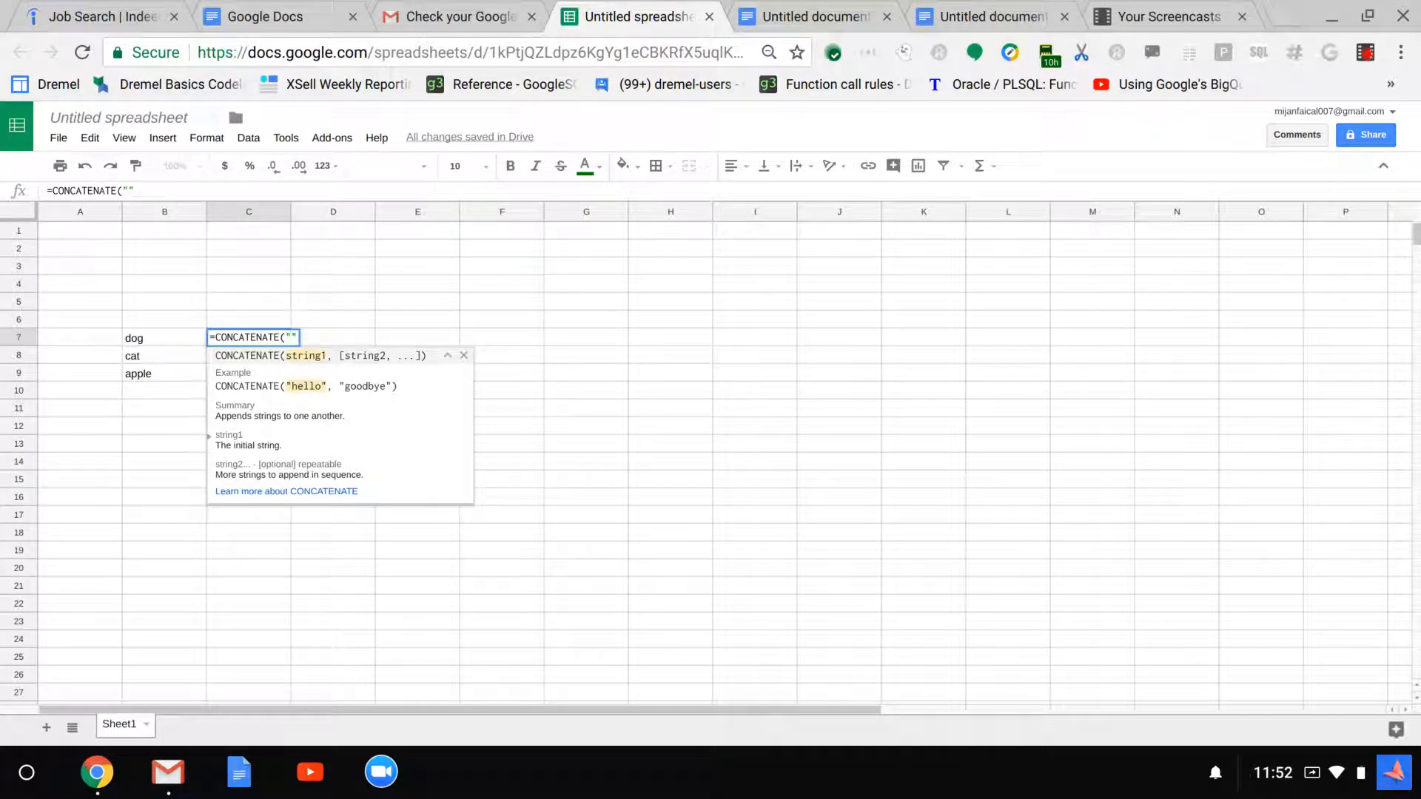
type("'")
type(",")
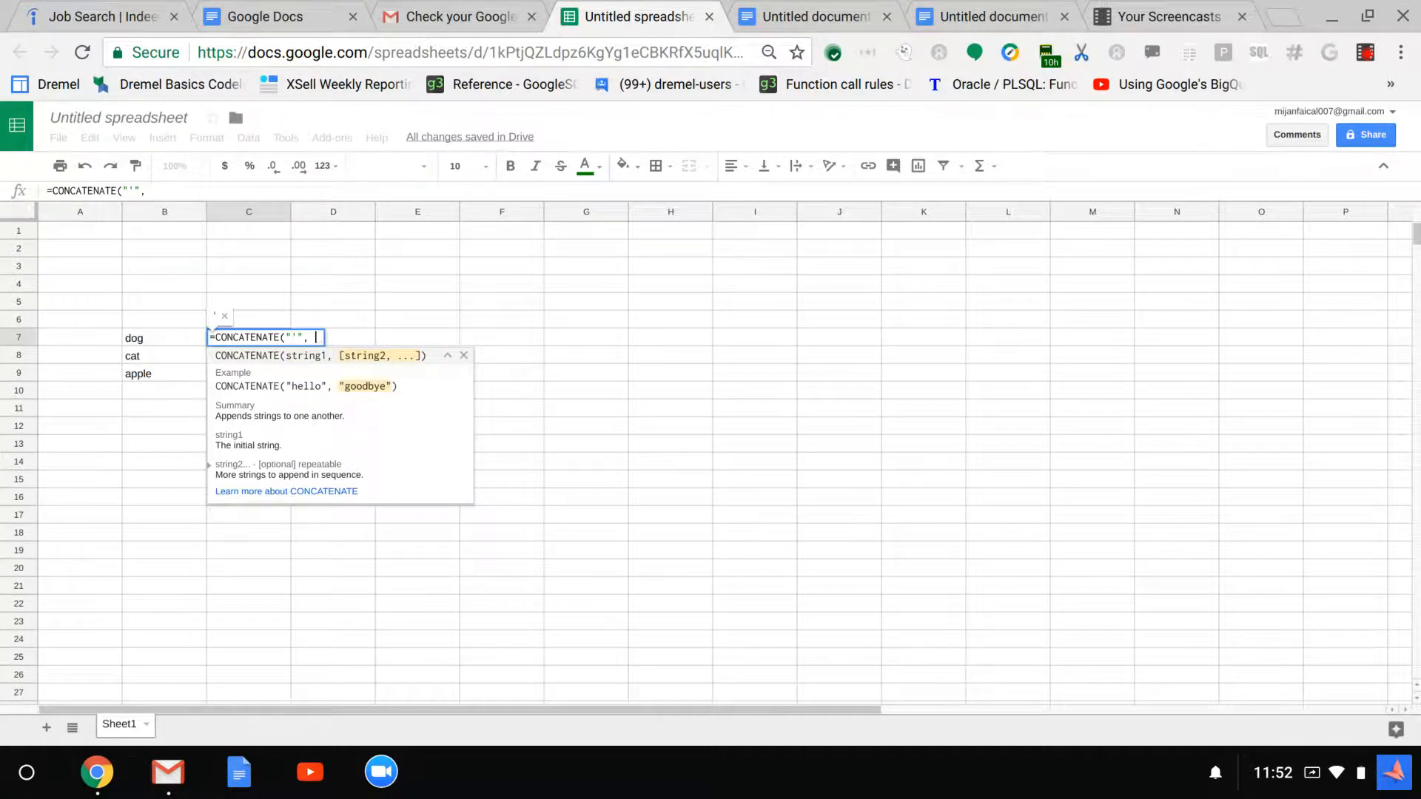
type("B7")
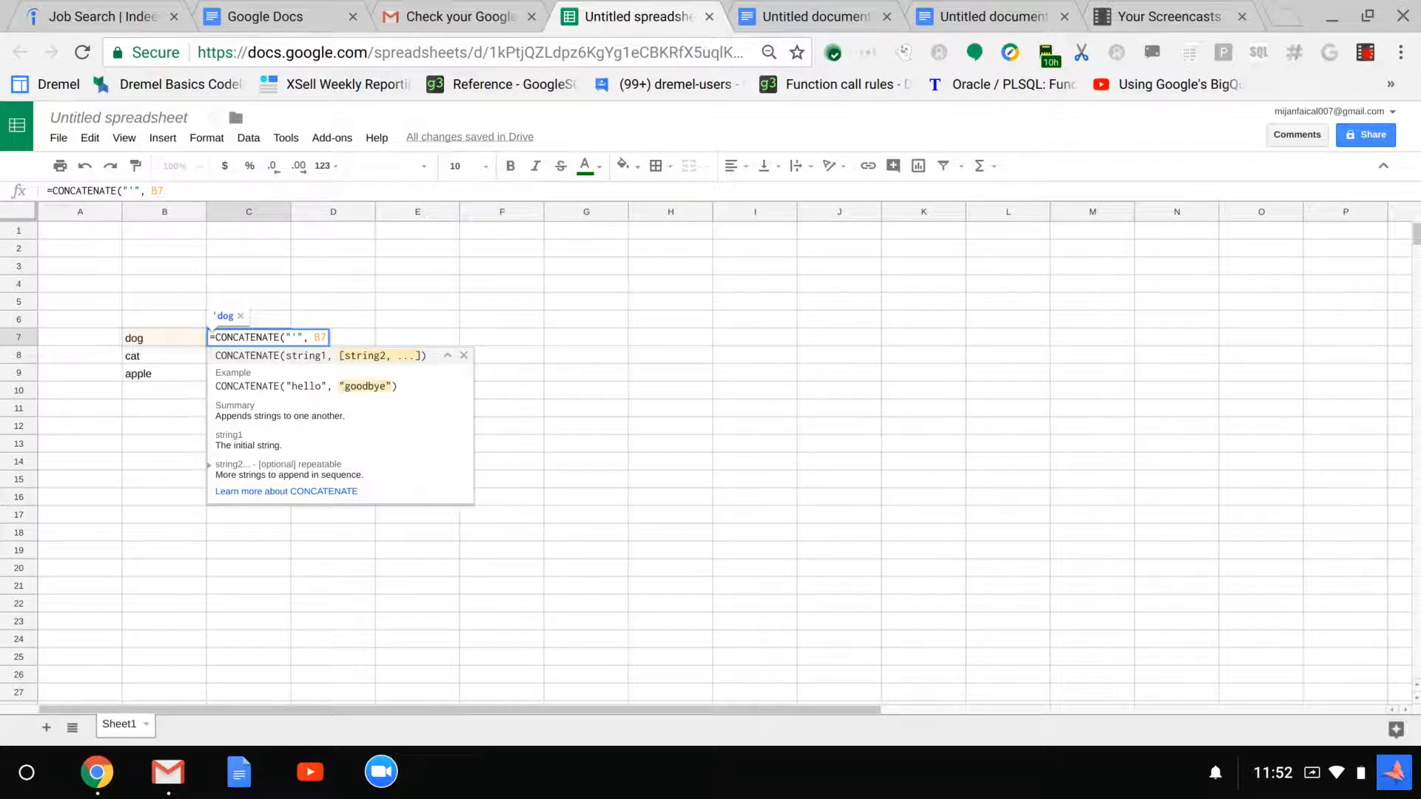
type(",")
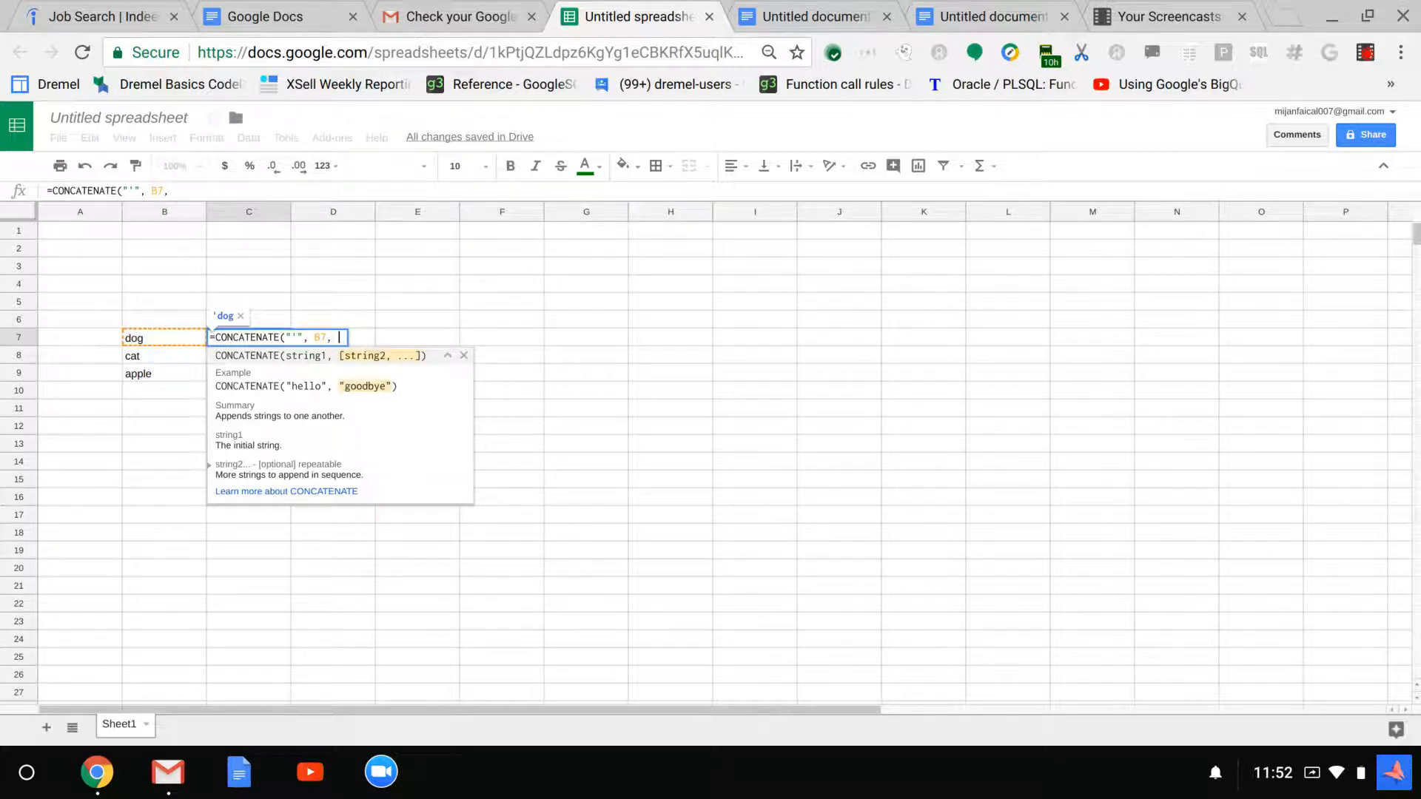
type(" \"")
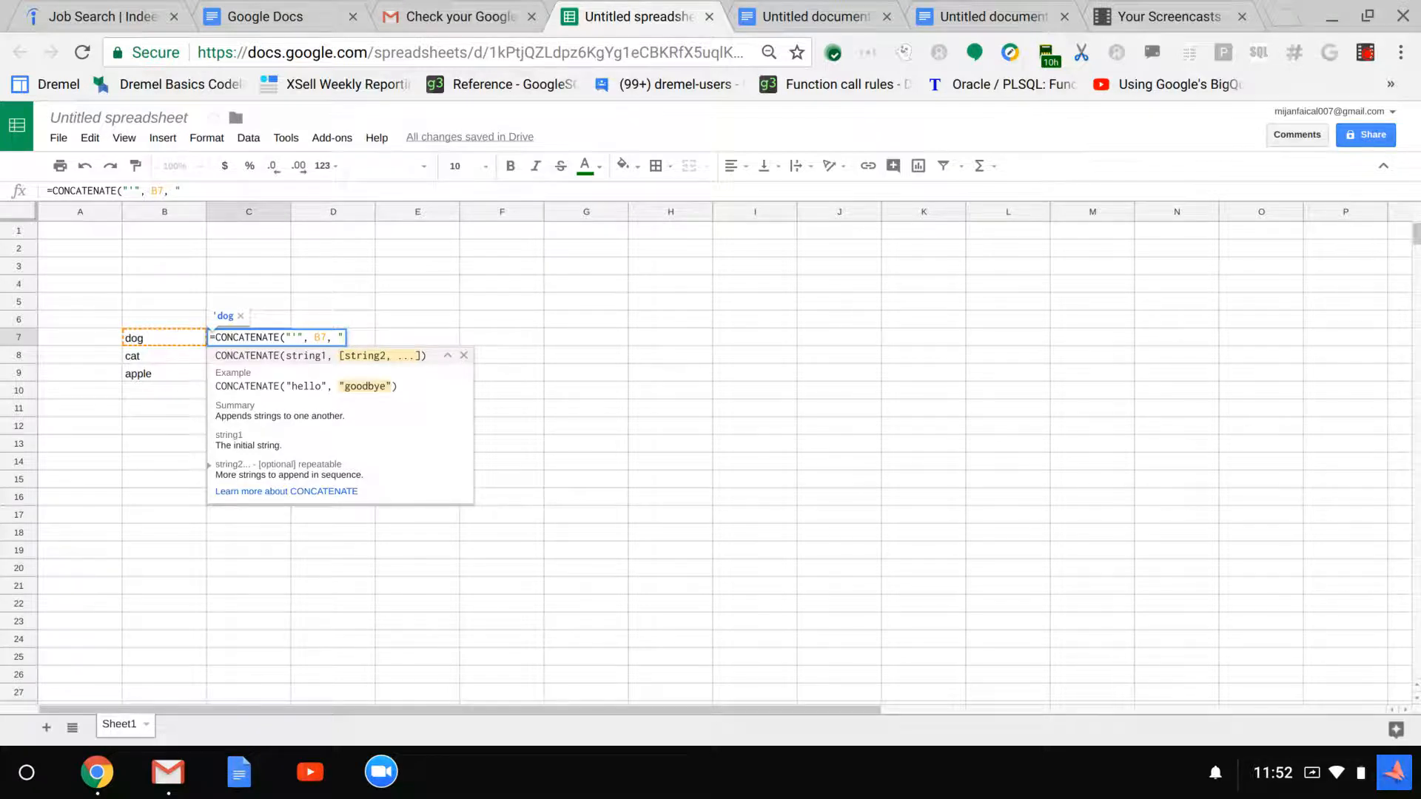
type("',")
key("BackSpace")
type("\"")
type(")")
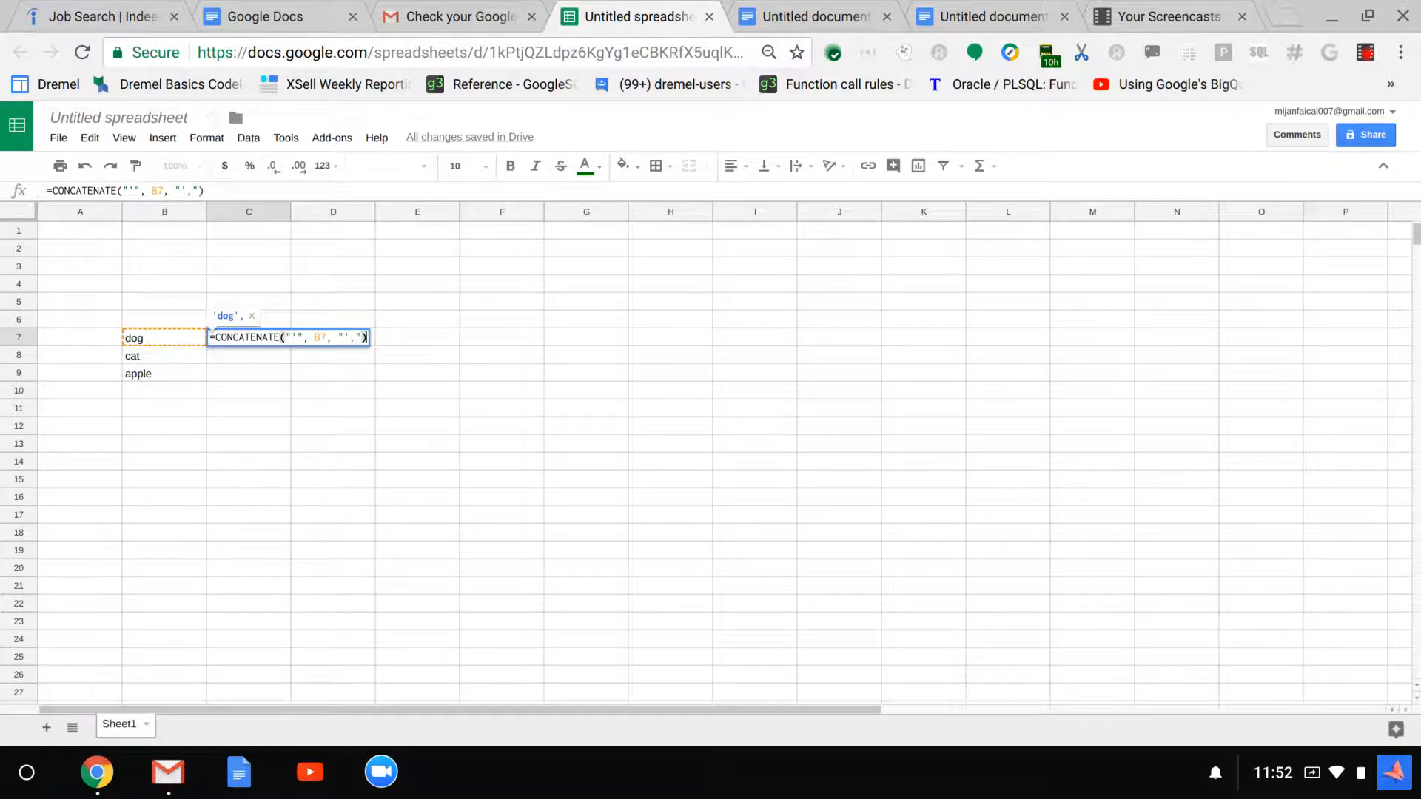
key("Return")
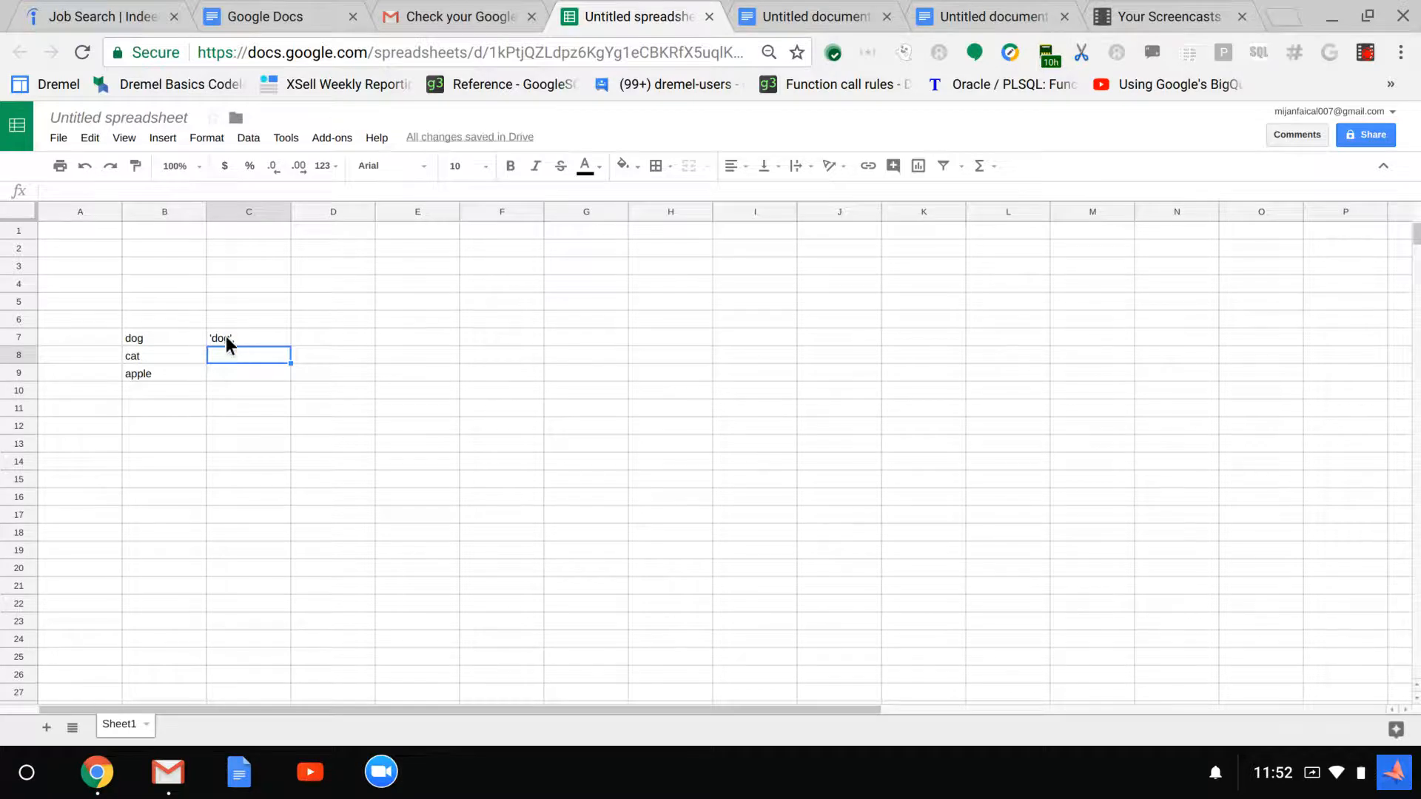
Fill the C7 formula down through C9 and check the cell reference in C8's formula
left_click(265, 337)
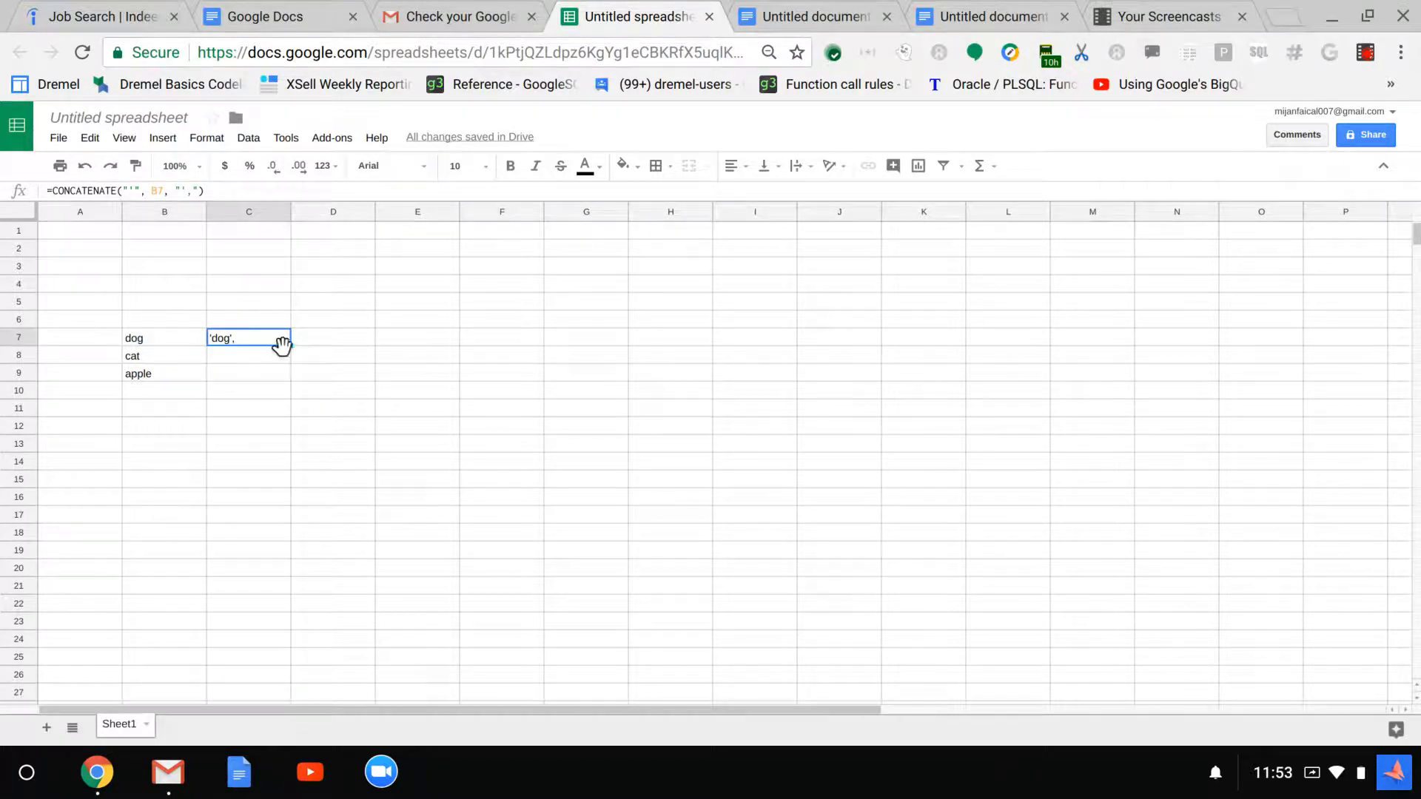
left_click_drag(279, 336, 276, 367)
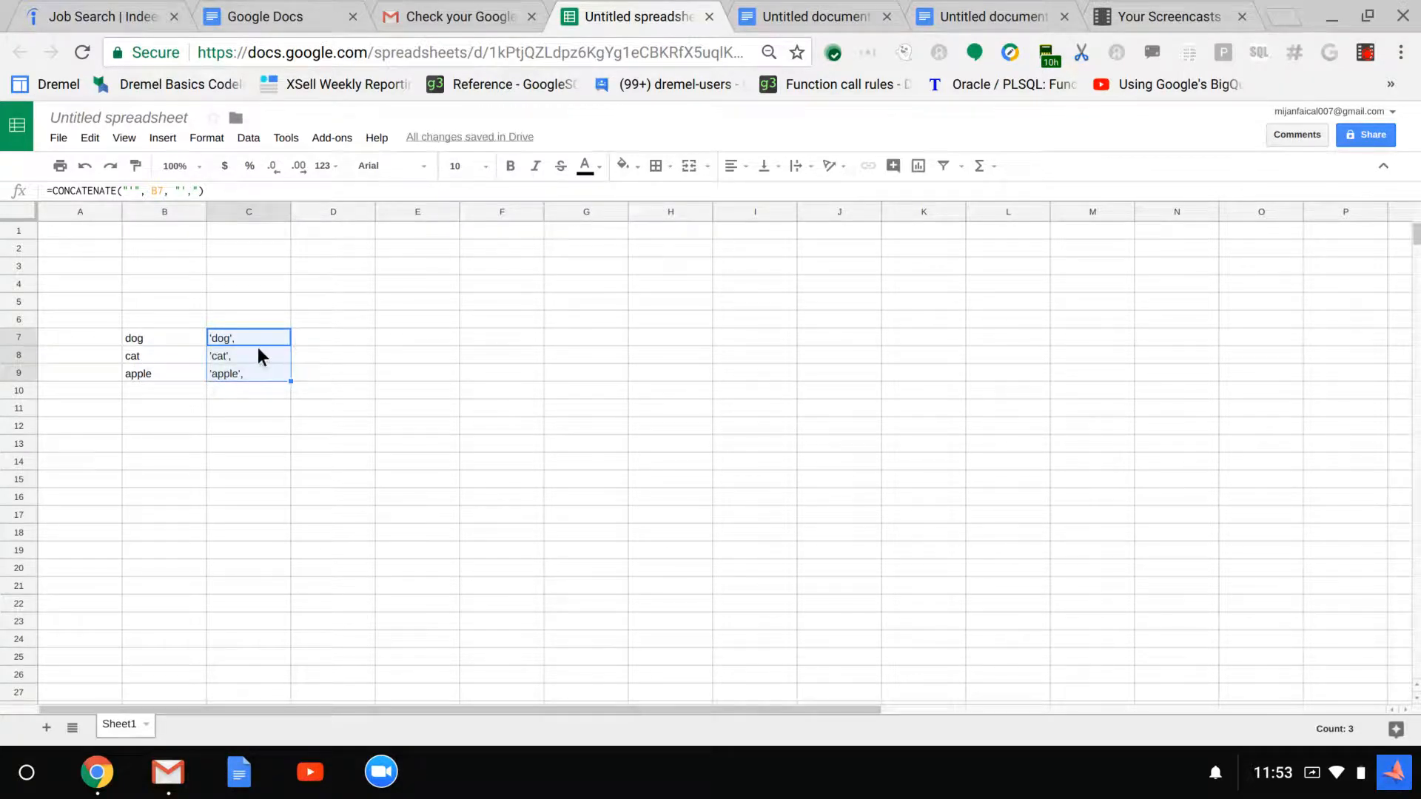
left_click(257, 354)
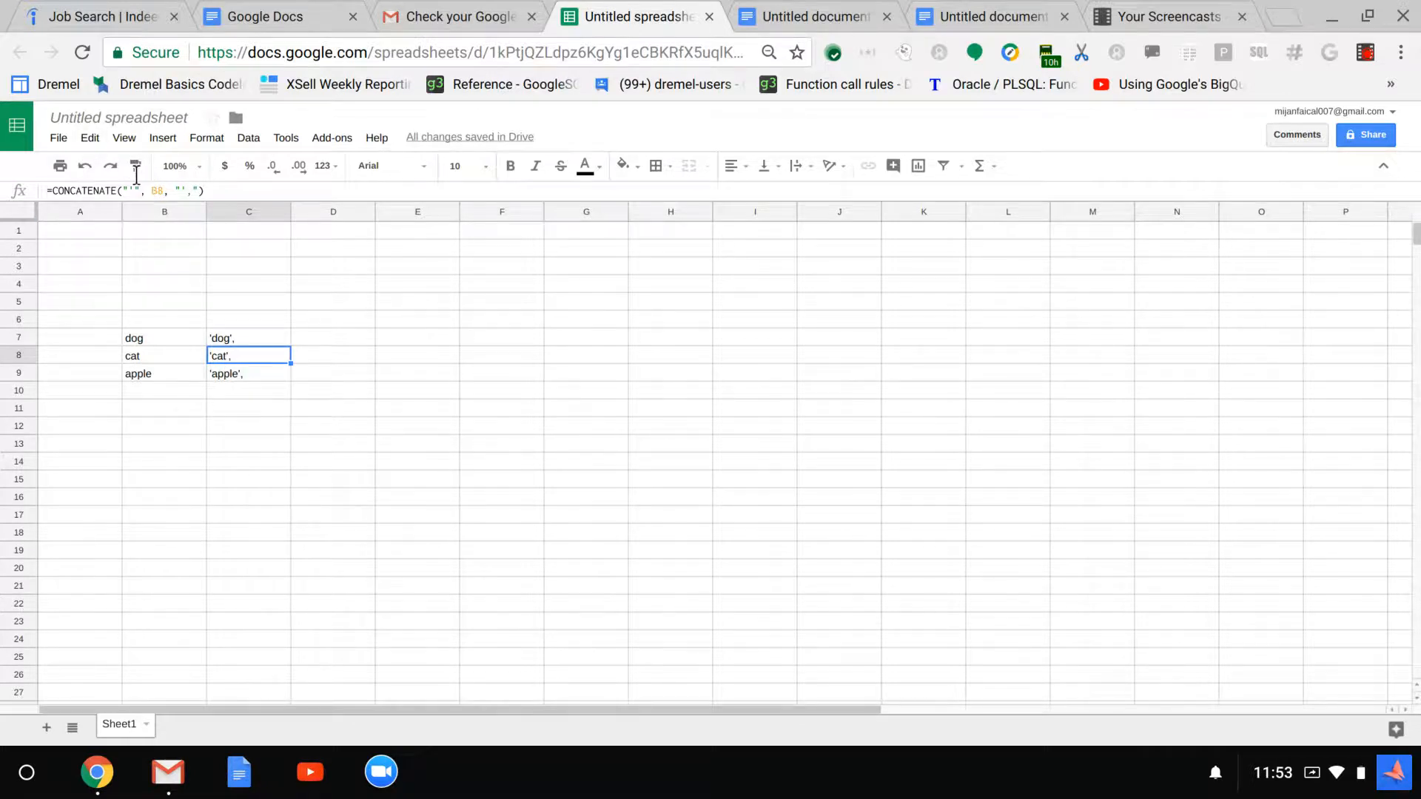
left_click(151, 190)
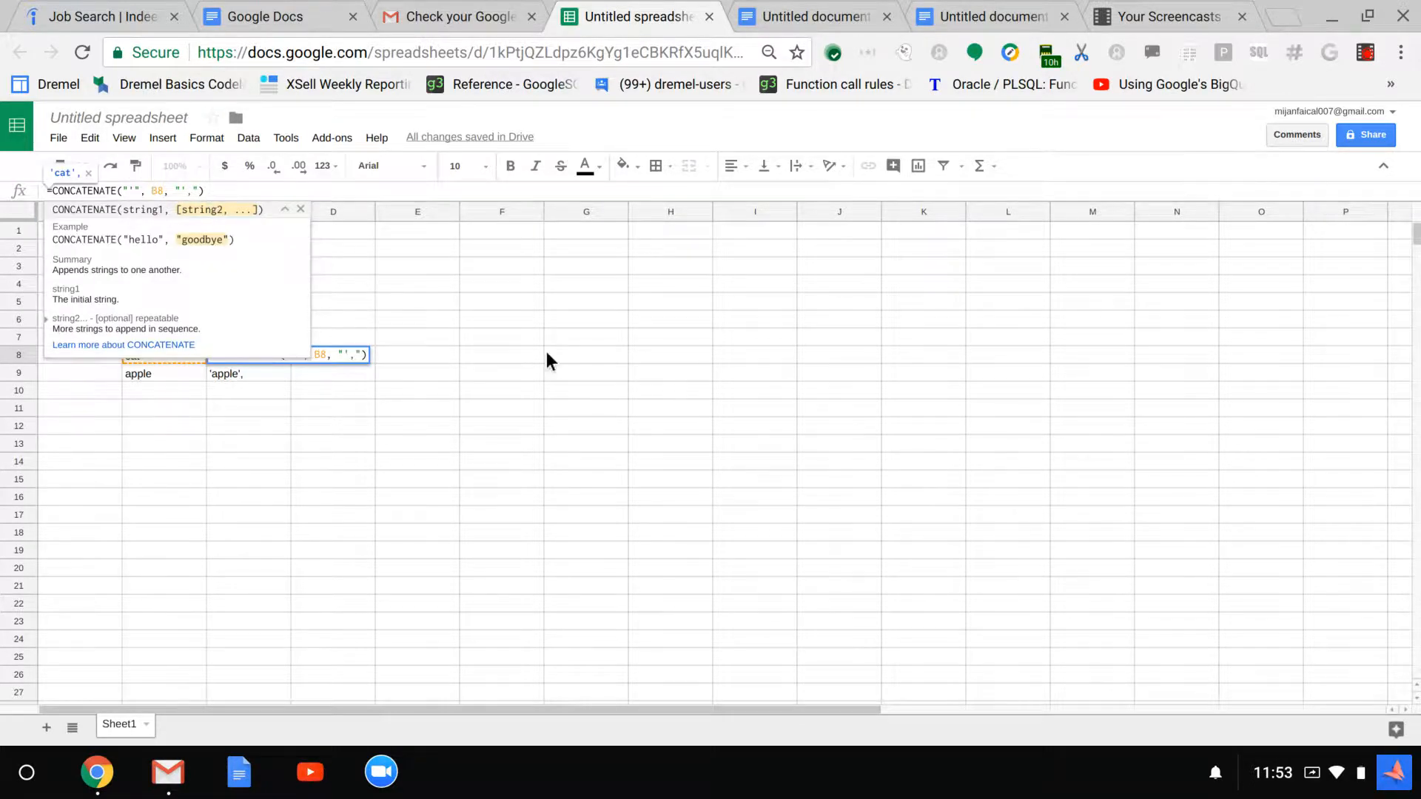
left_click(327, 382)
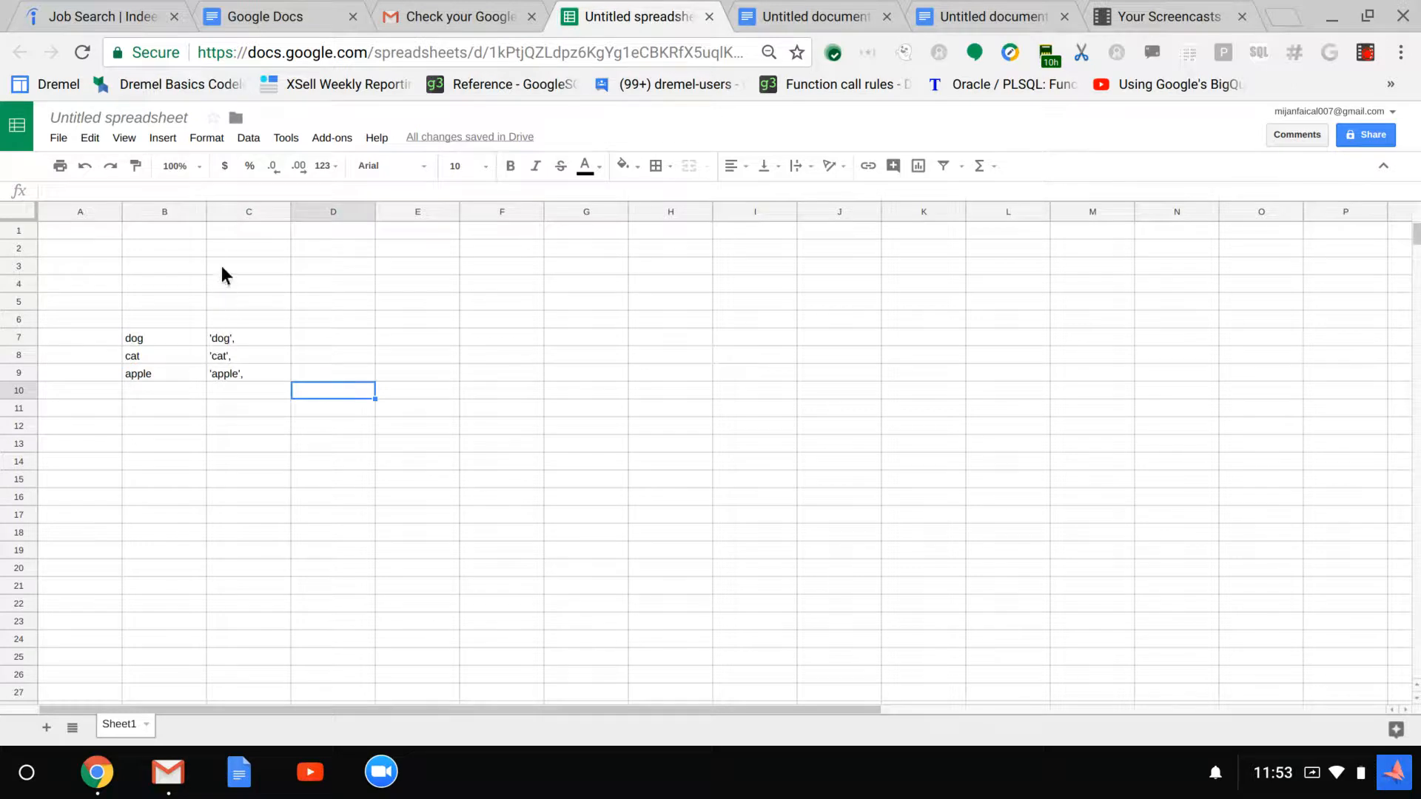
Copy the CONCATENATE formula text from C7 and paste it on its own line above "Dog cat apple" in the Google Docs document
left_click(248, 330)
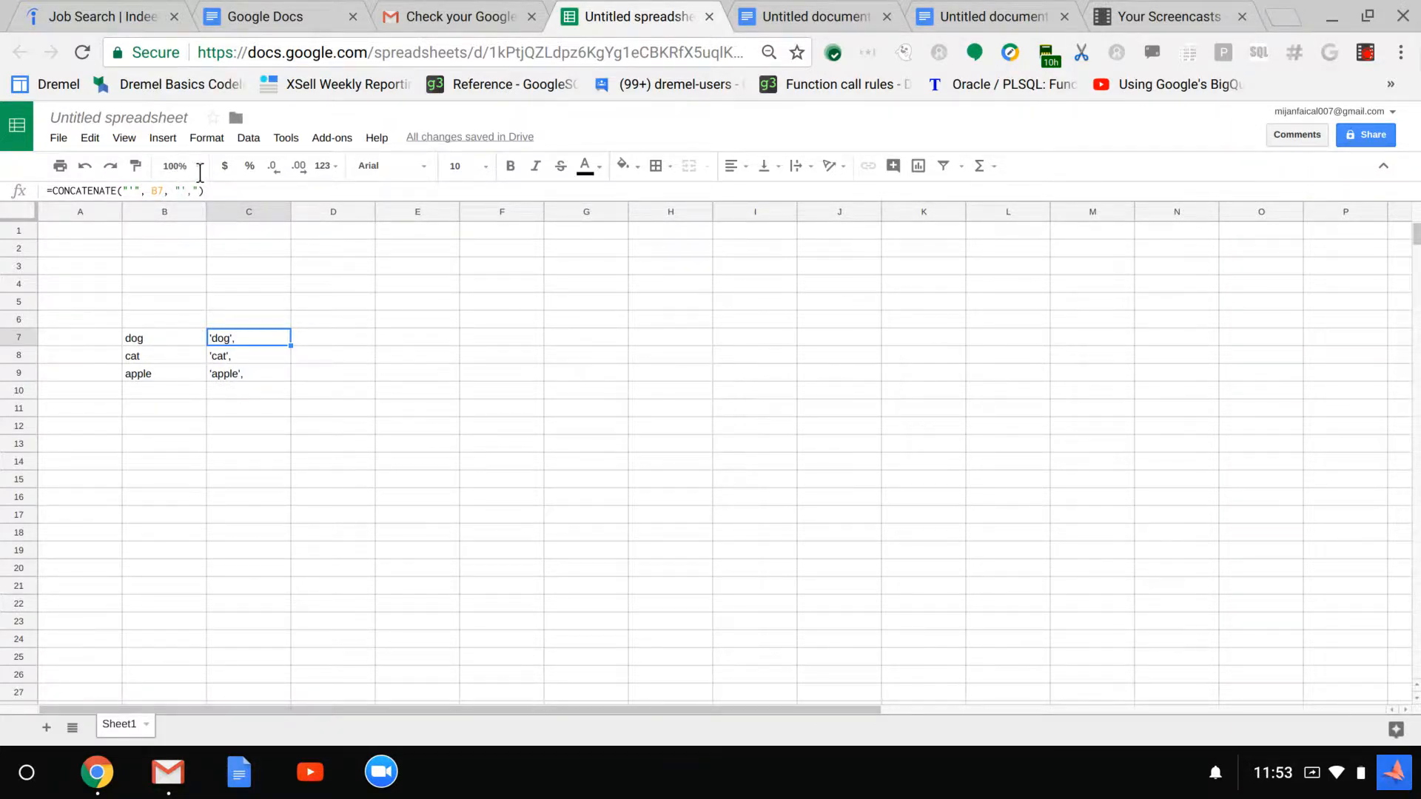
left_click_drag(204, 186, 1, 170)
key("ctrl+c")
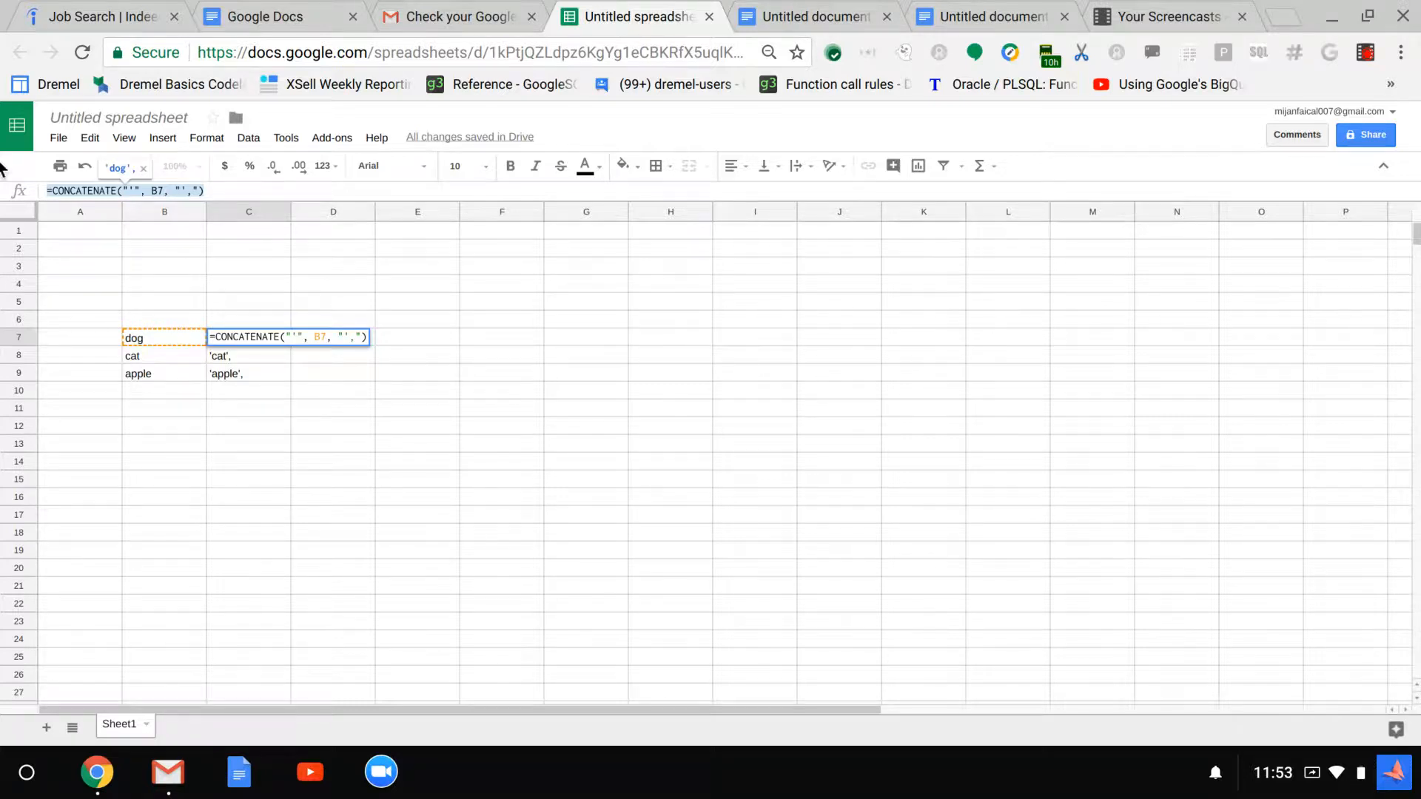
left_click(268, 370)
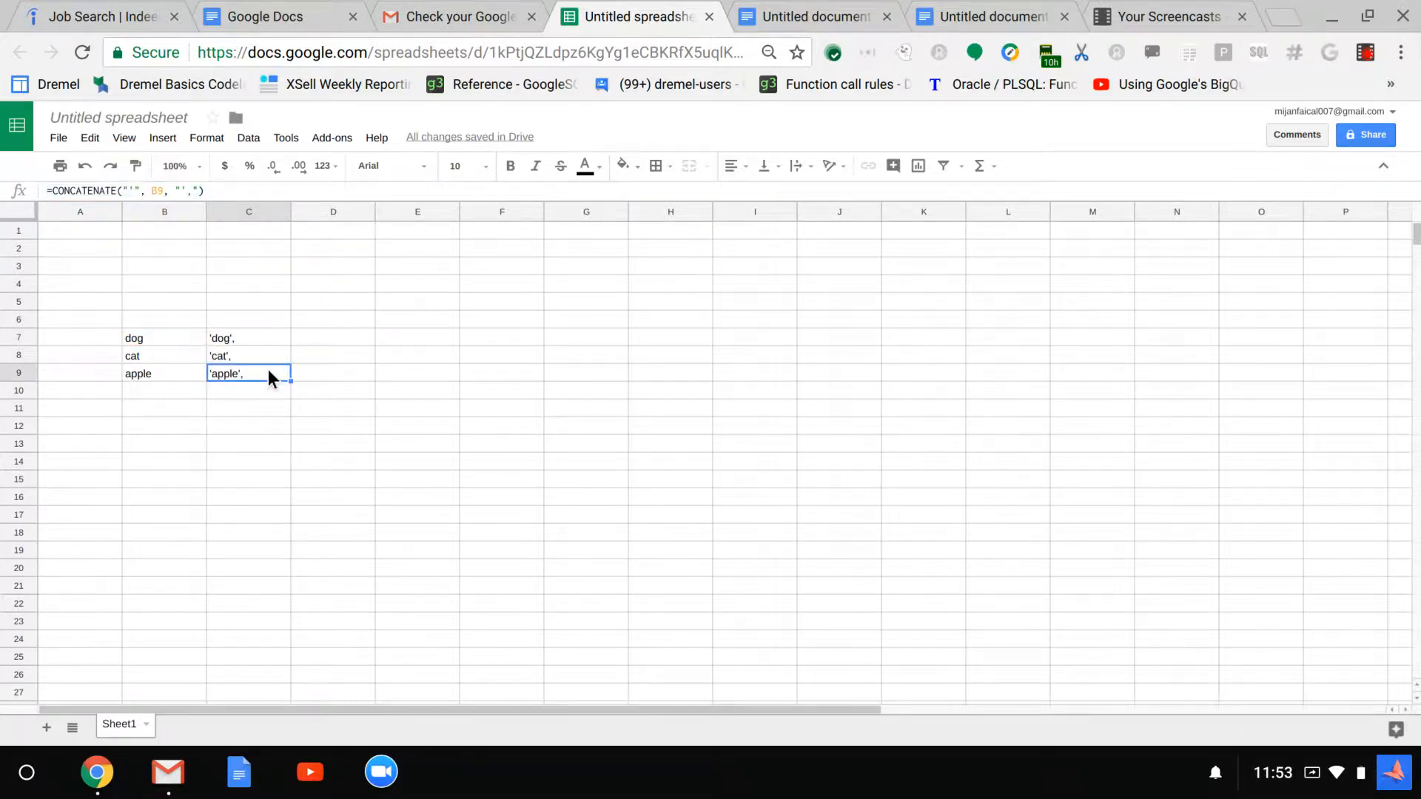
left_click(976, 17)
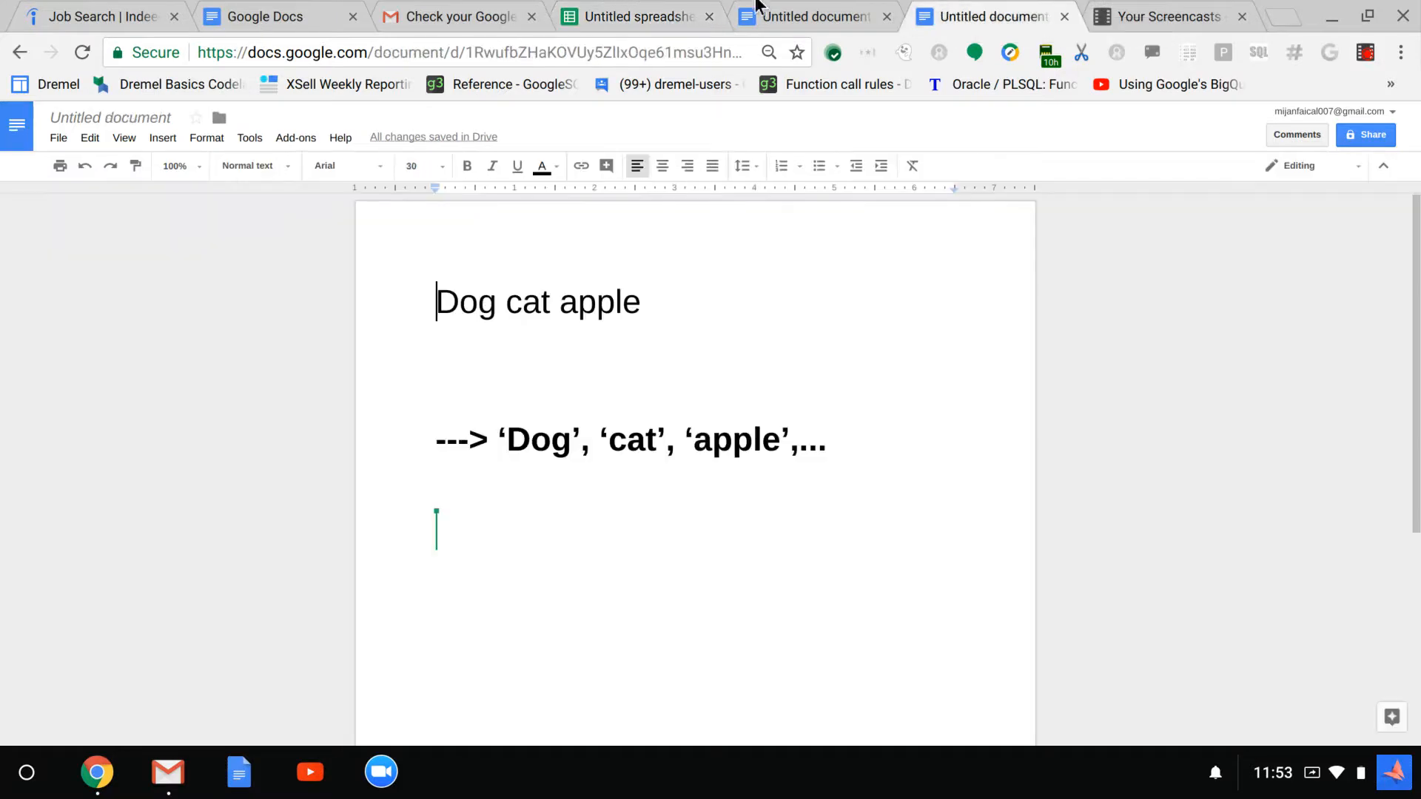
key("ctrl+v")
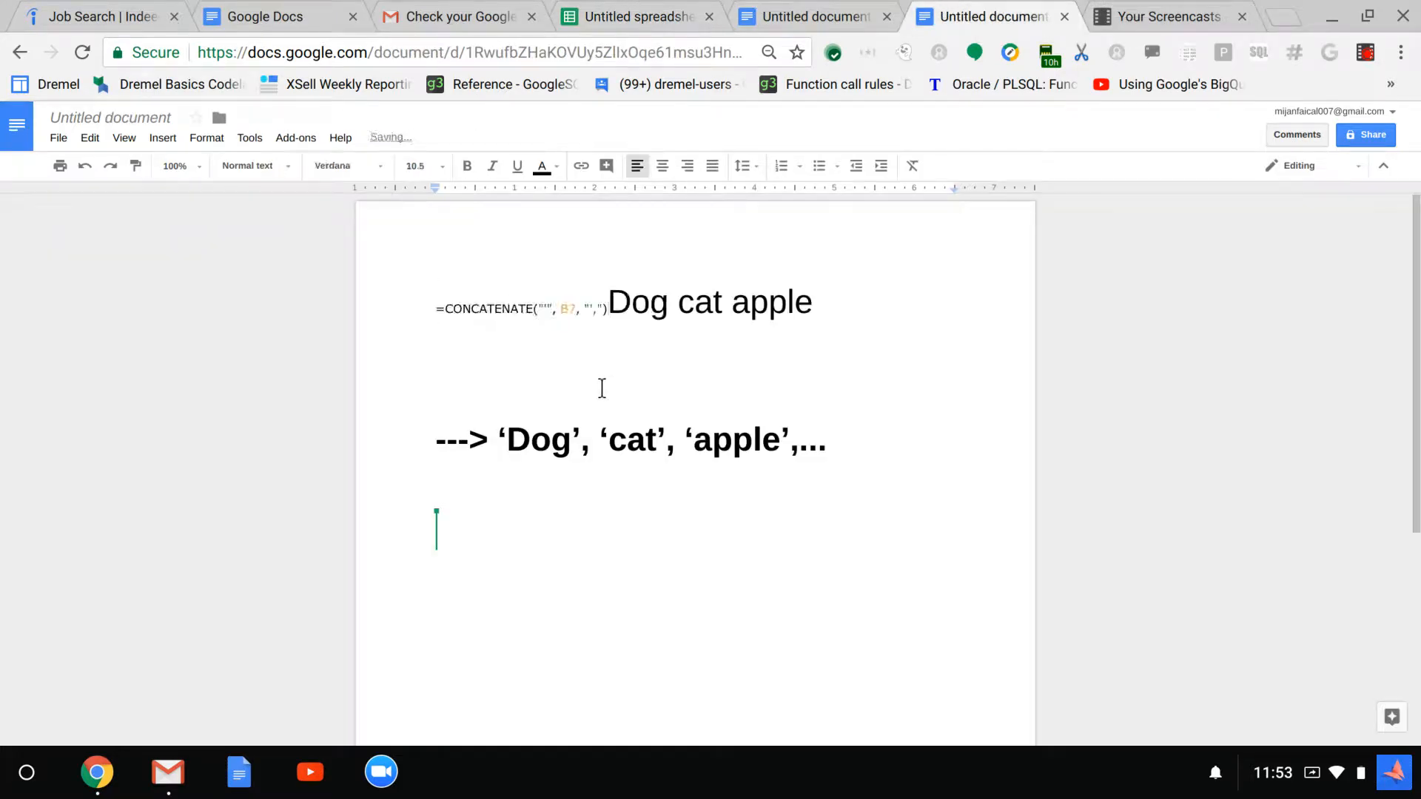
key("Return")
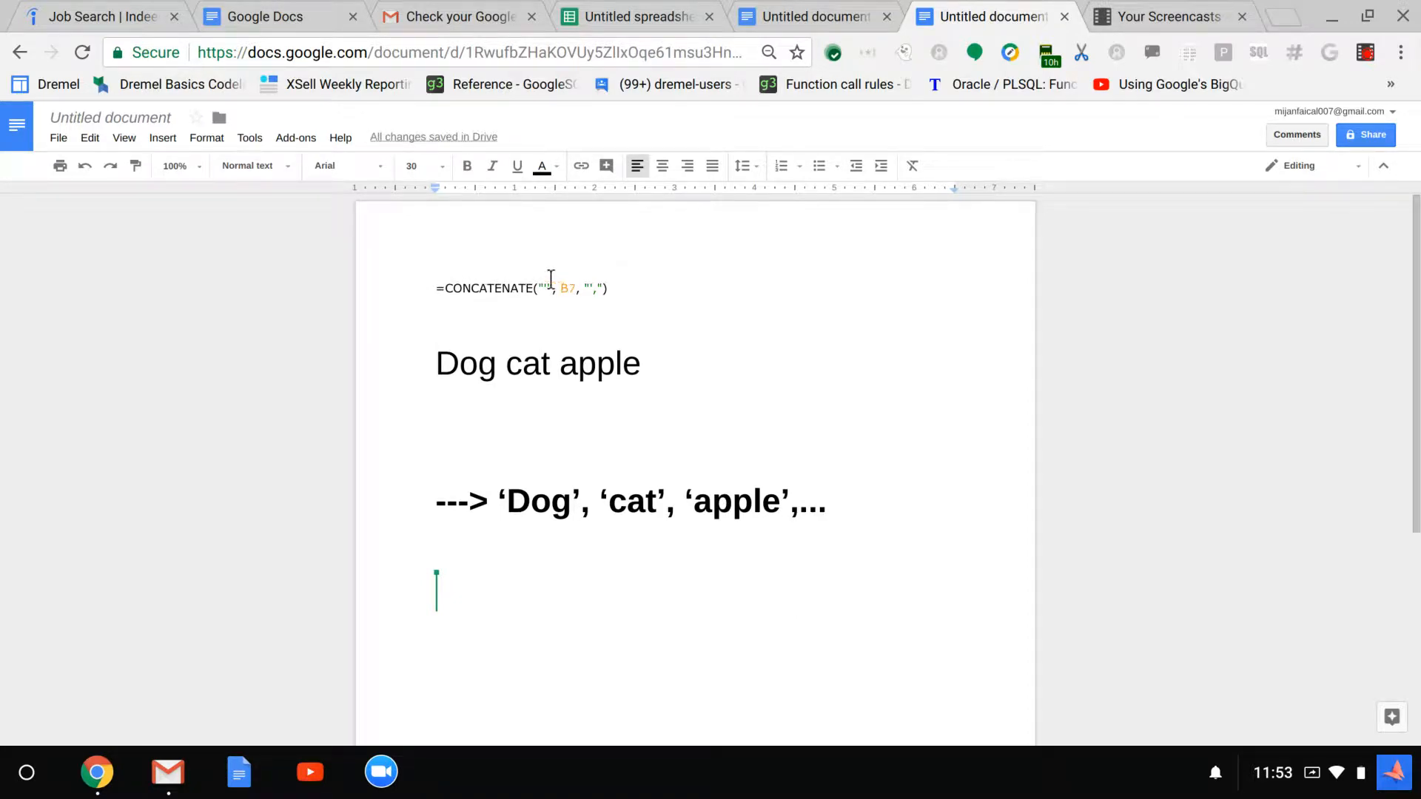
Set the font size of the pasted CONCATENATE formula line to 30
double_click(619, 279)
left_click_drag(436, 287, 644, 282)
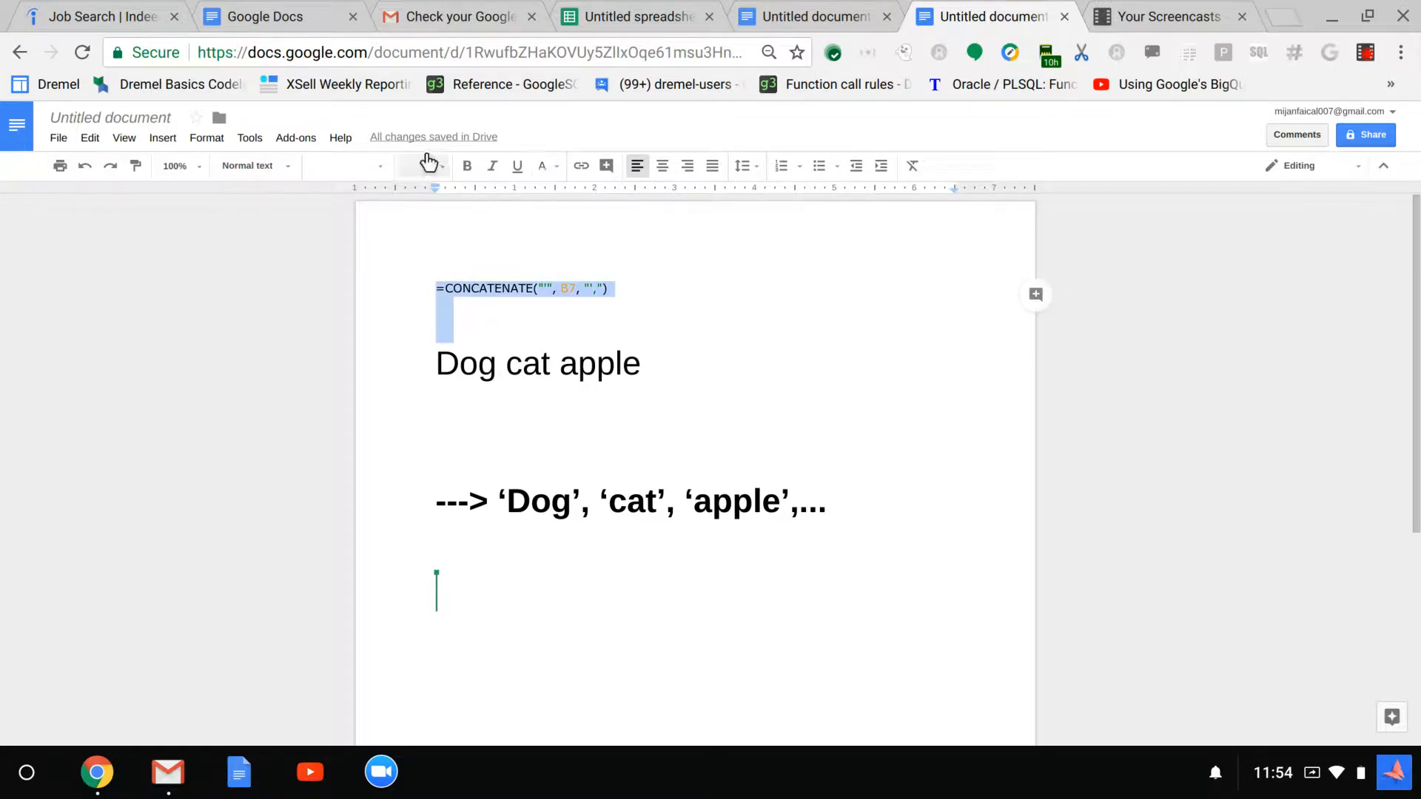
left_click(414, 165)
left_click(424, 374)
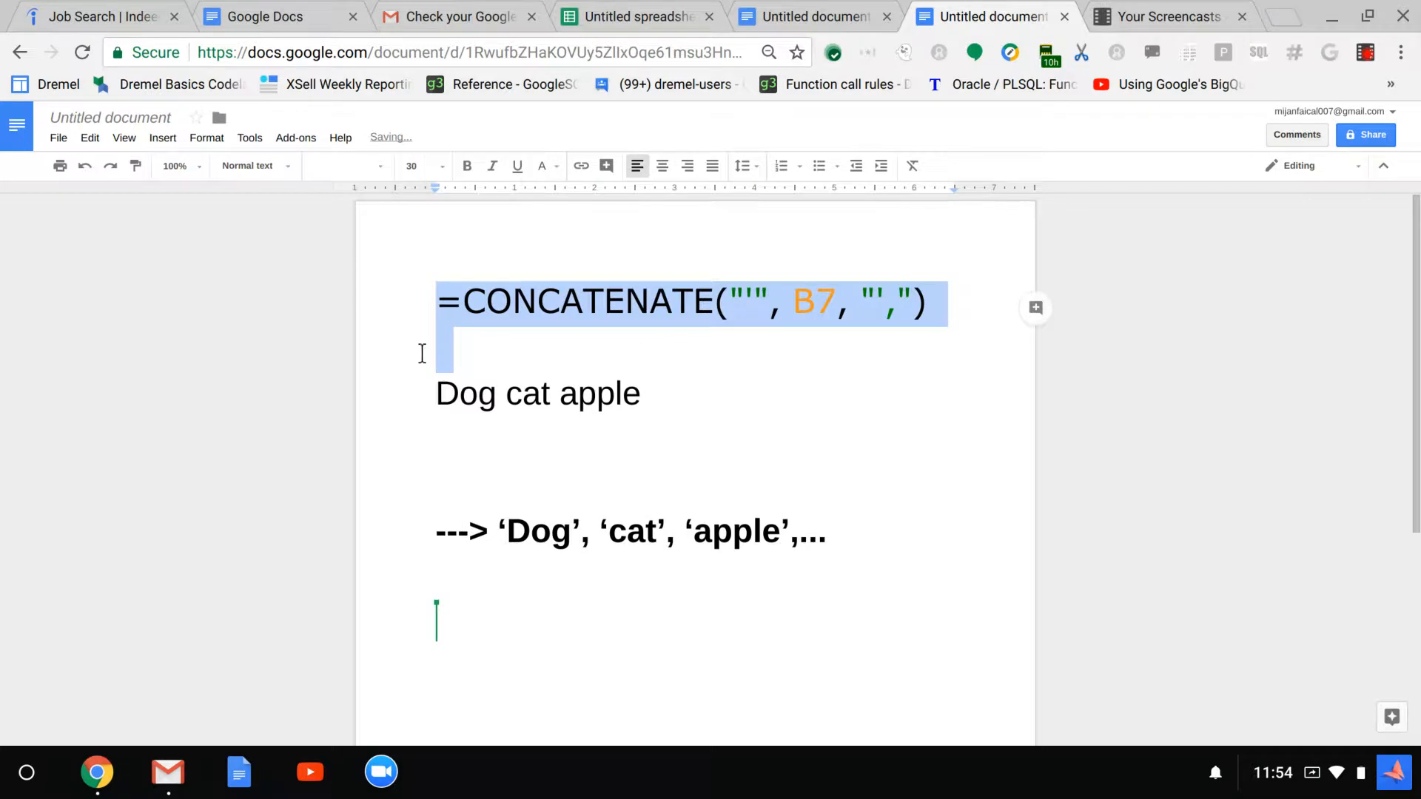
left_click(742, 399)
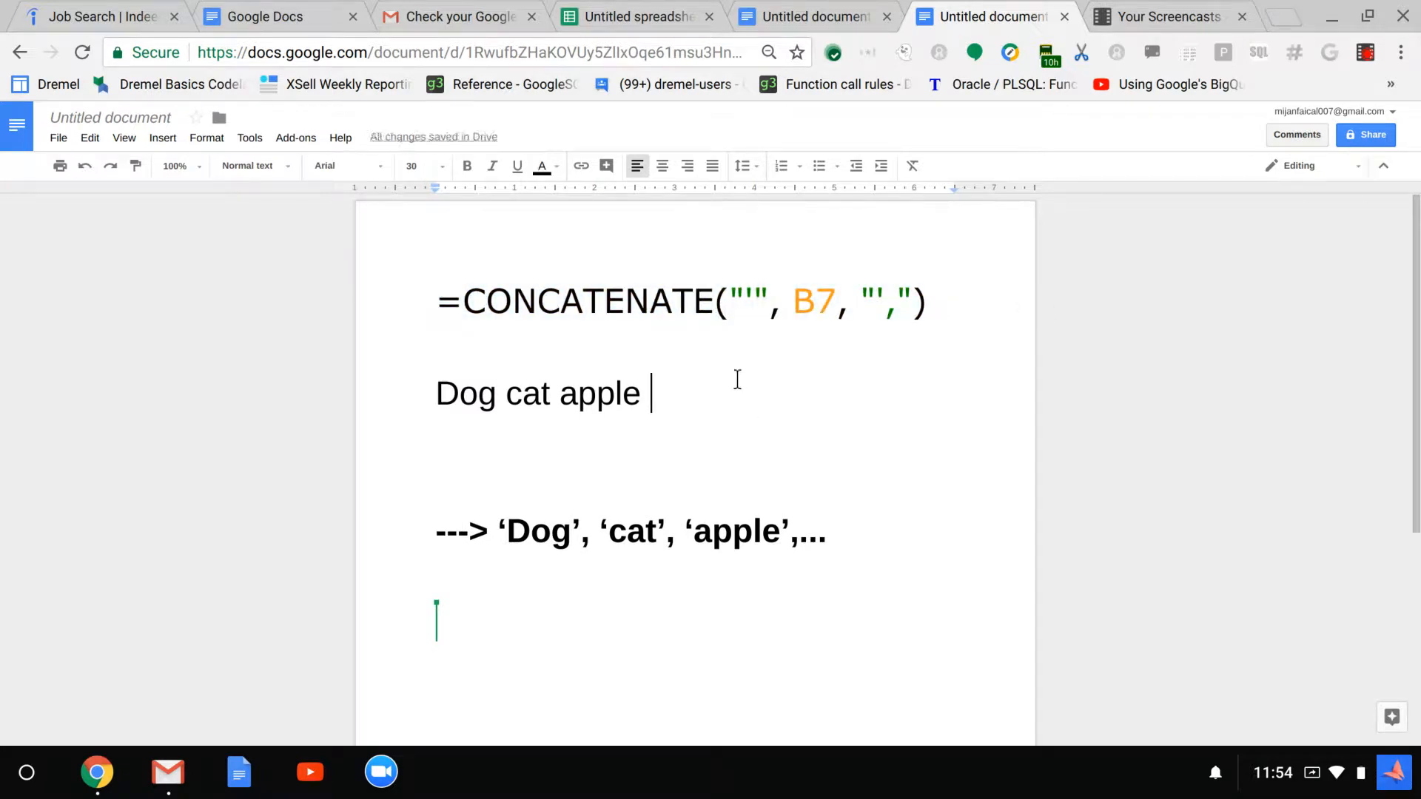
Copy C7:C9 from the spreadsheet and paste it without formatting below the ---> ‘Dog’, ‘cat’, ‘apple’,... line in the document
left_click(629, 15)
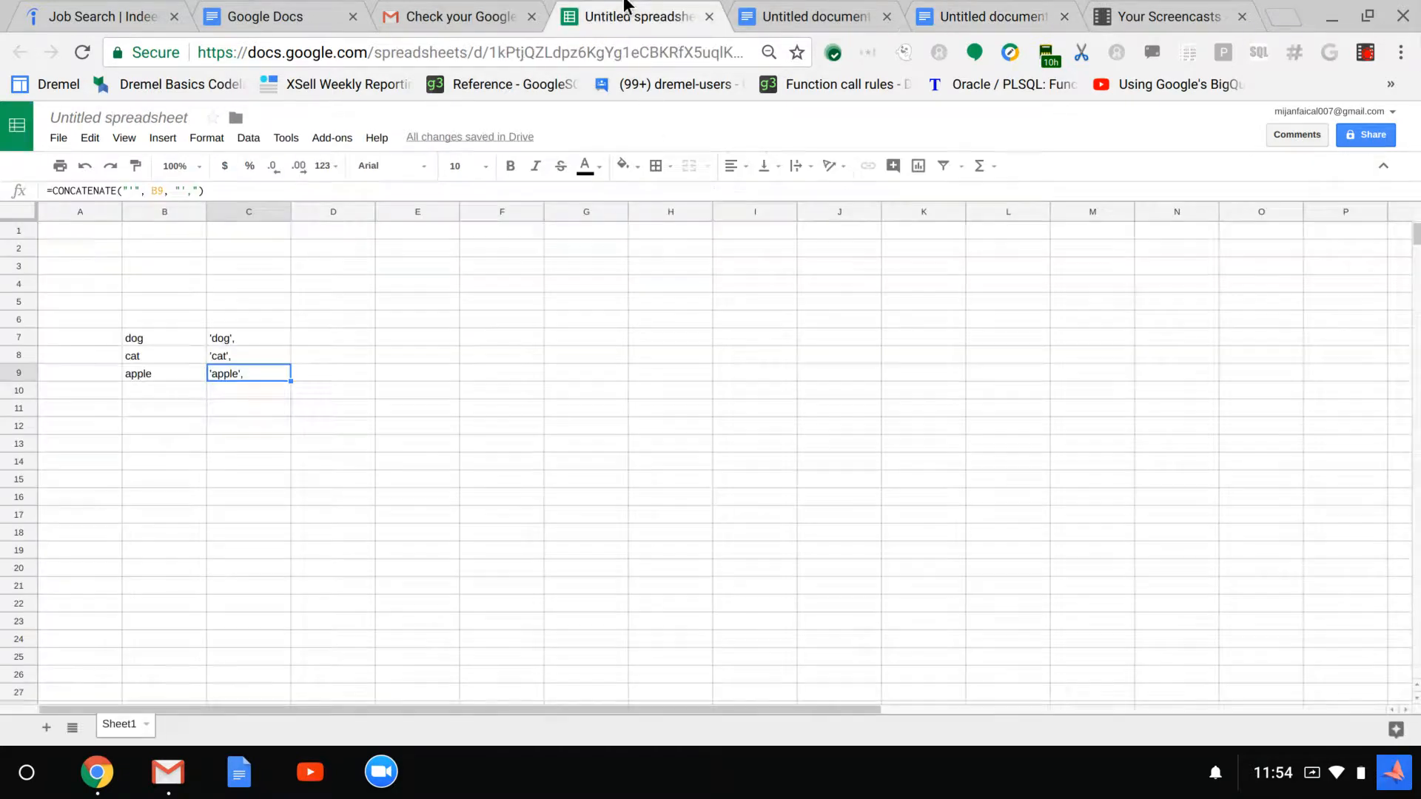
left_click_drag(247, 330, 258, 371)
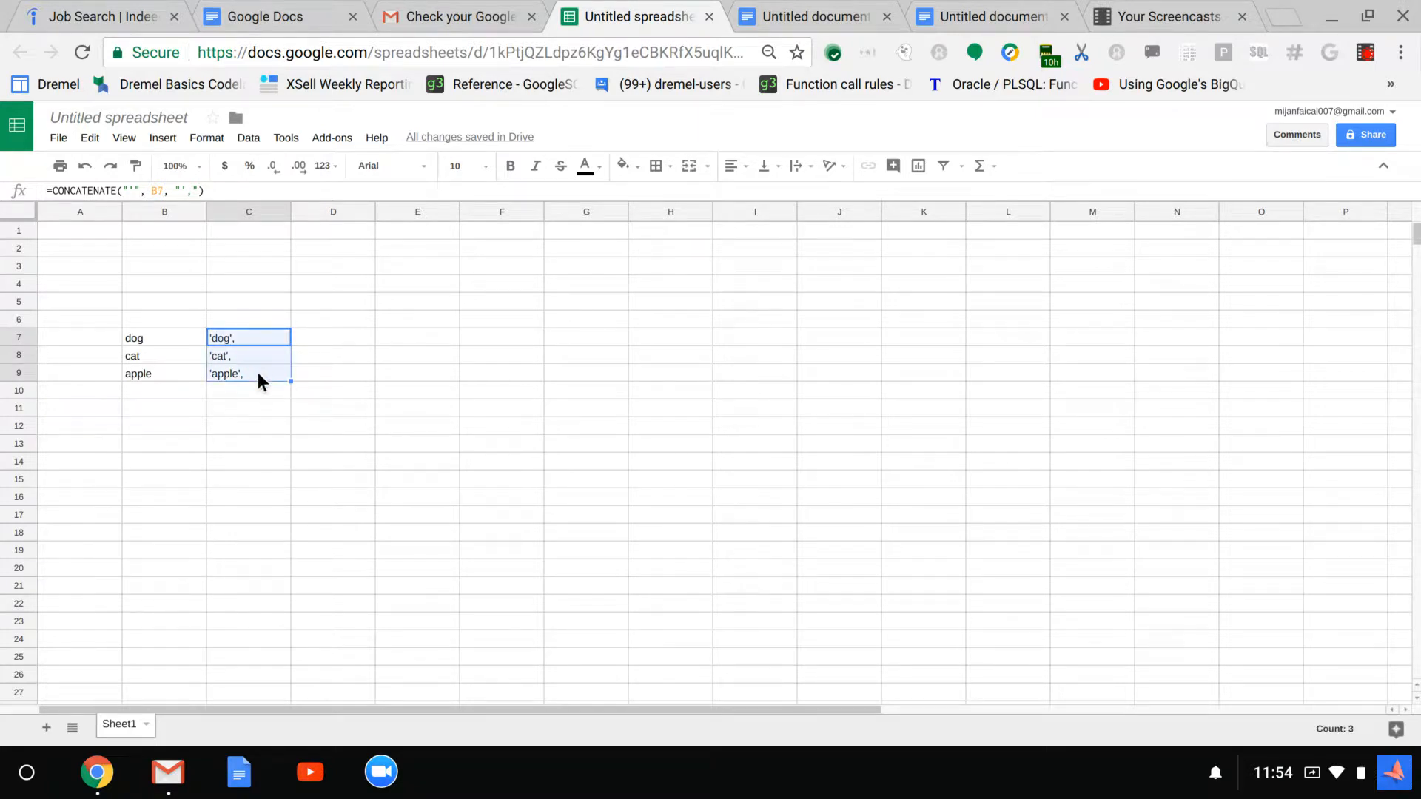
right_click(257, 373)
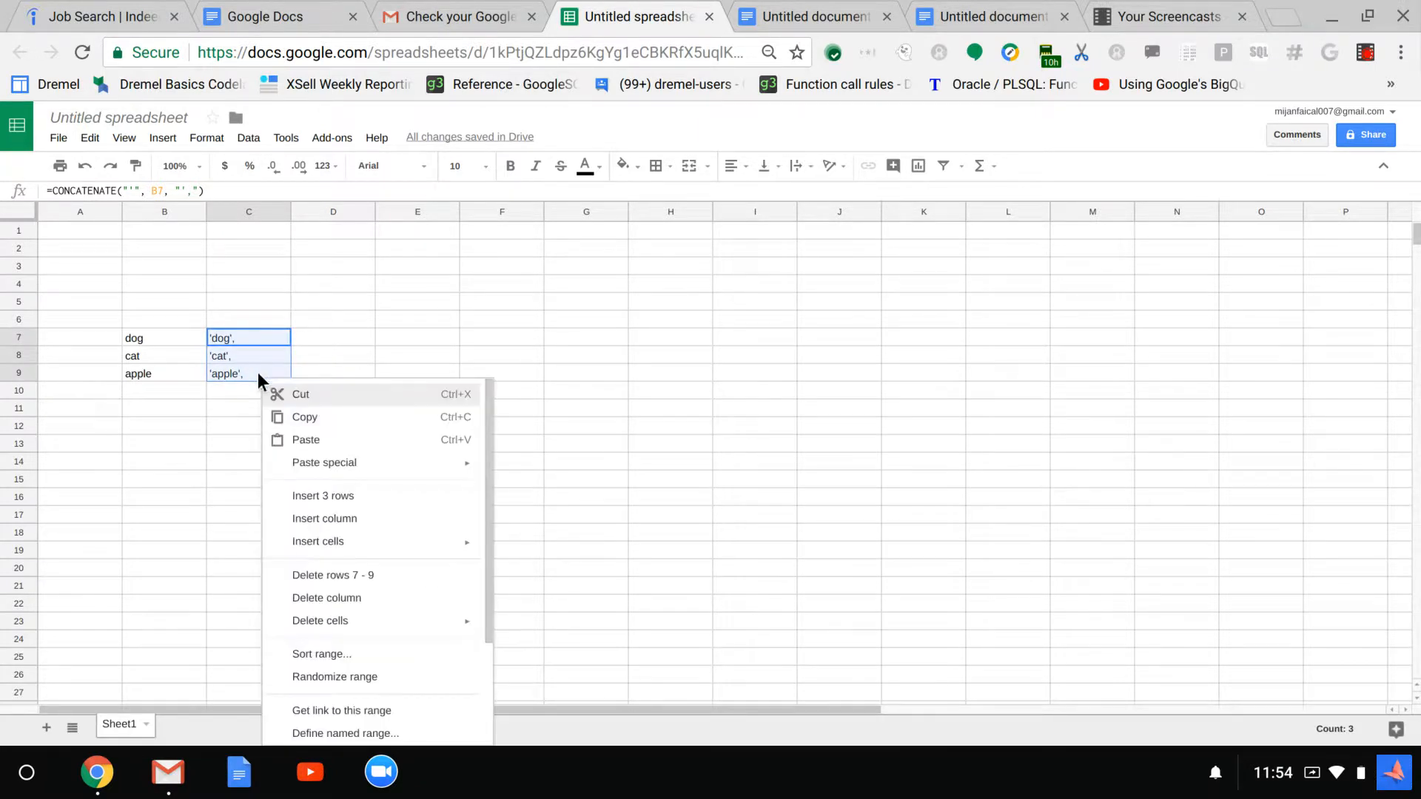
left_click(311, 418)
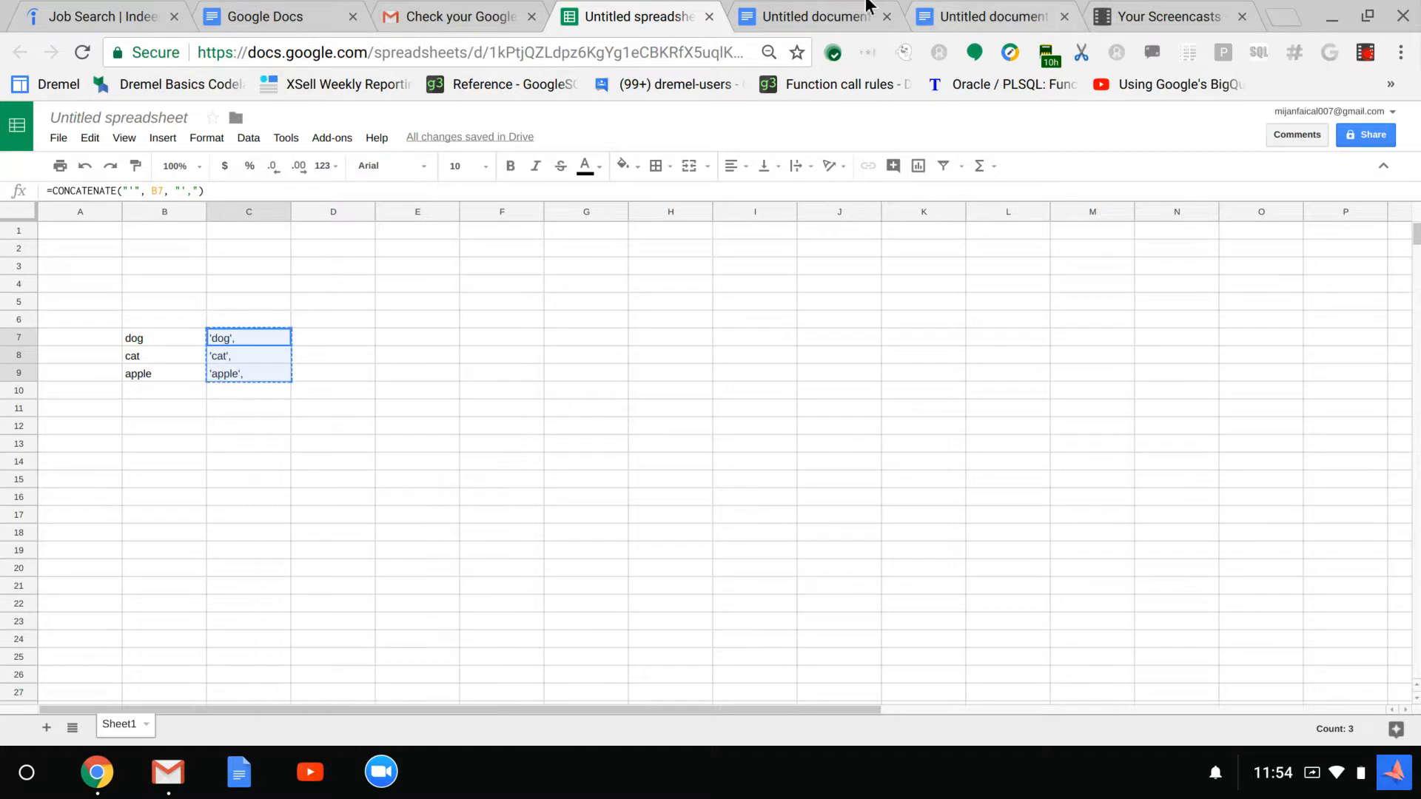
left_click(784, 8)
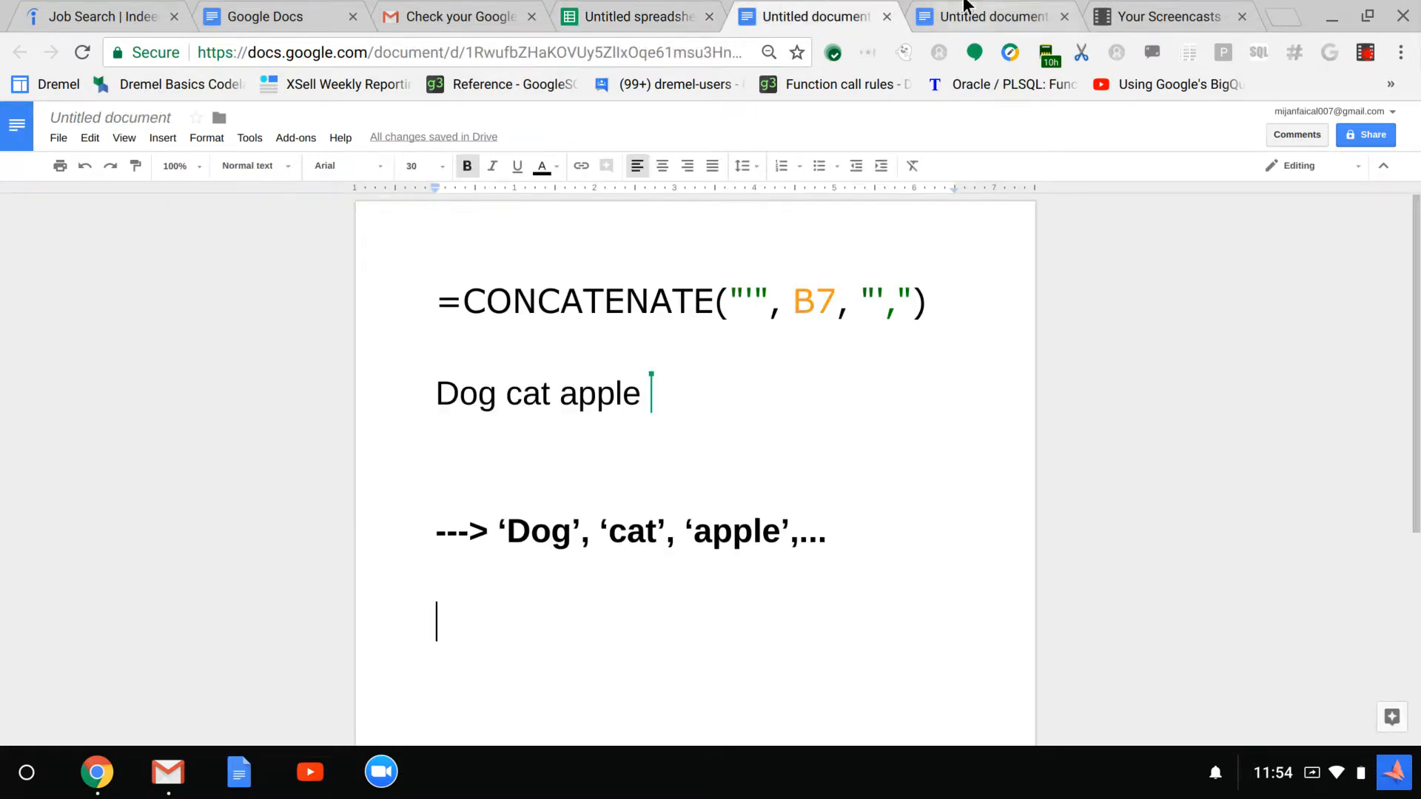
left_click(965, 8)
left_click(835, 12)
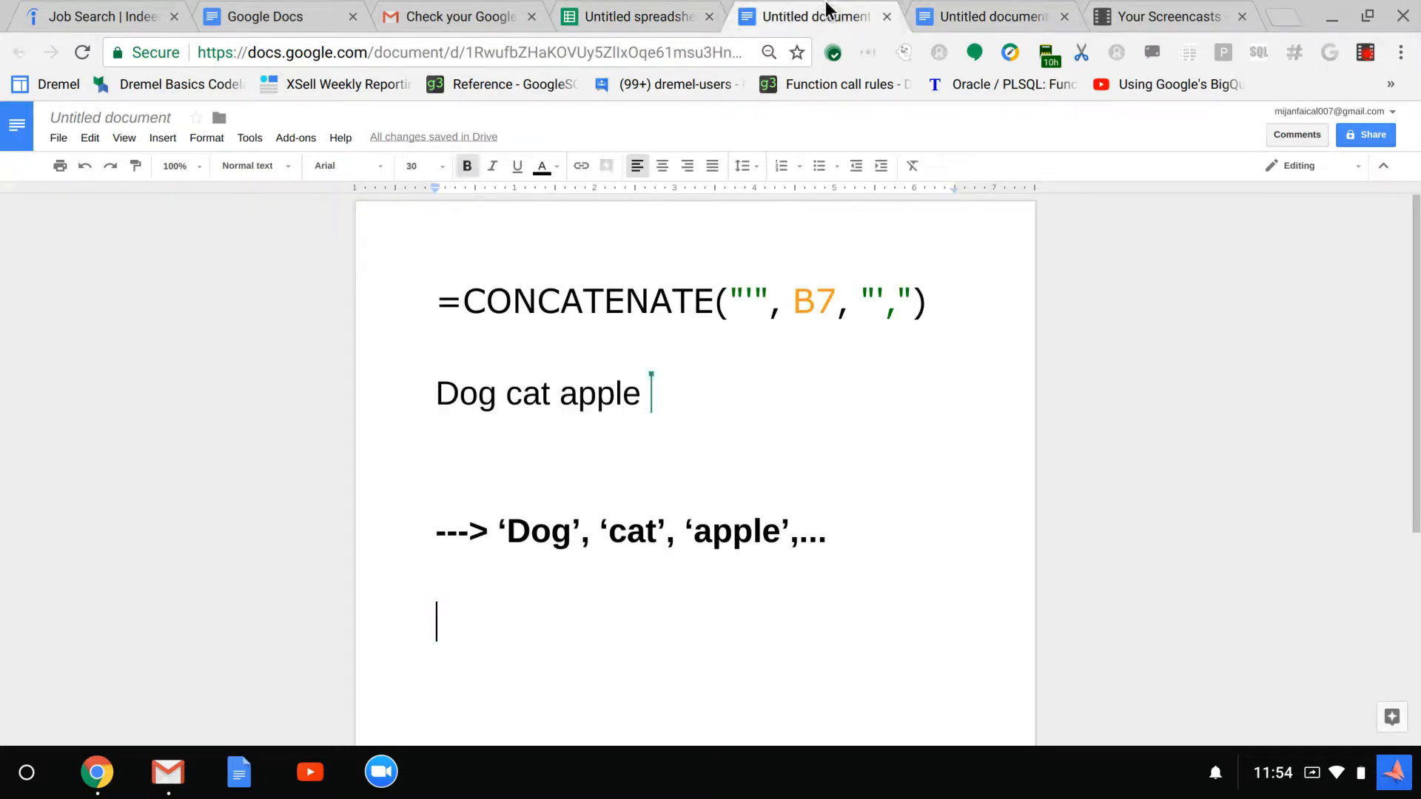
right_click(454, 609)
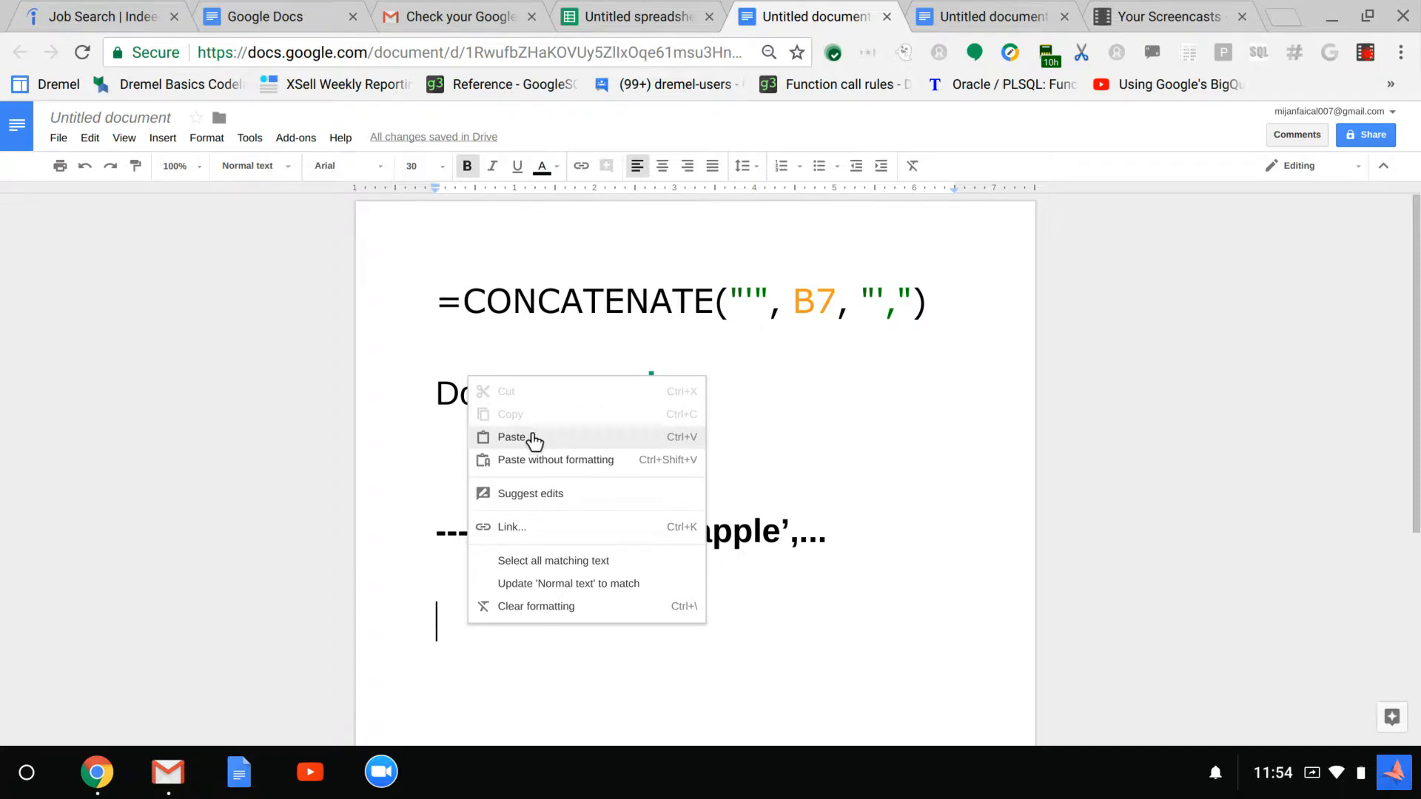
left_click(555, 460)
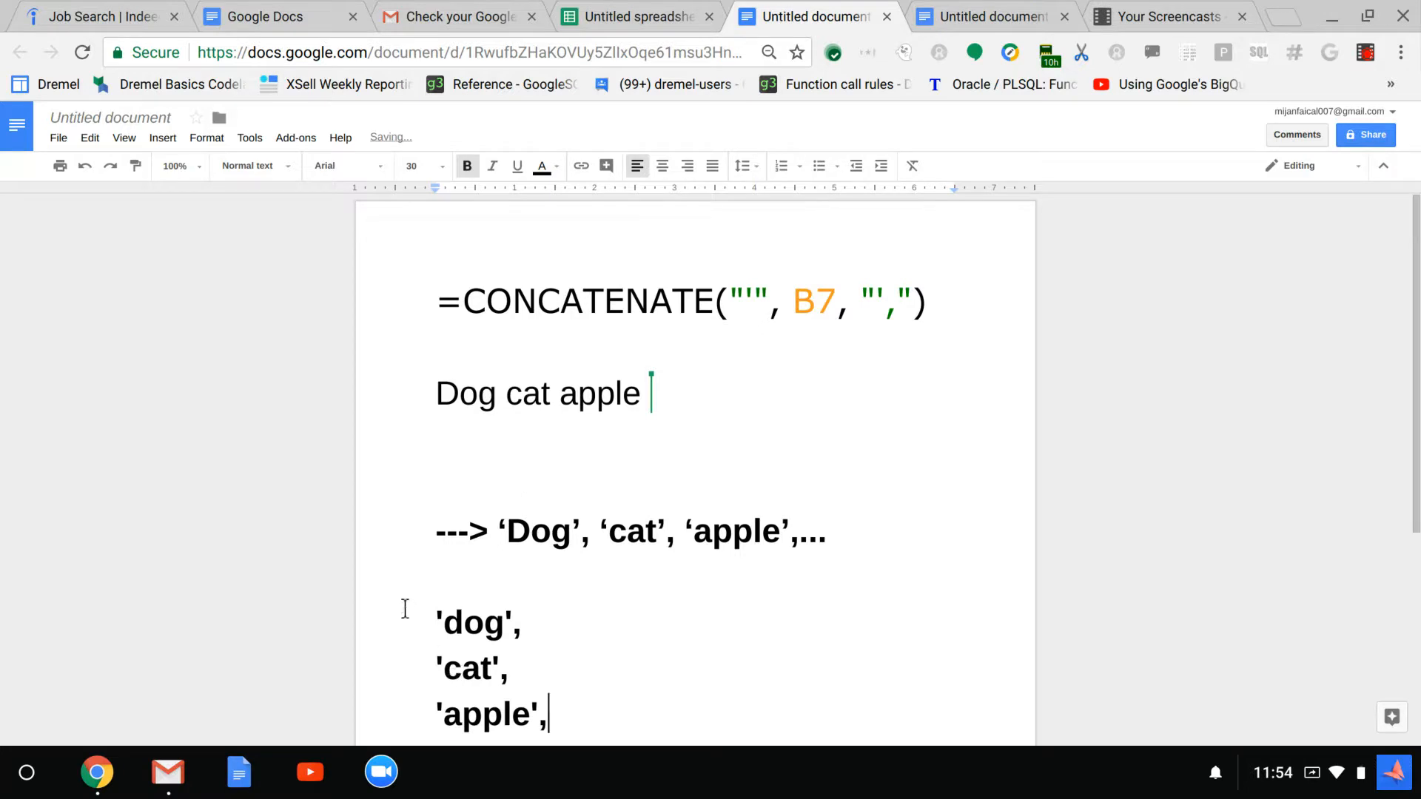
left_click_drag(419, 603, 682, 723)
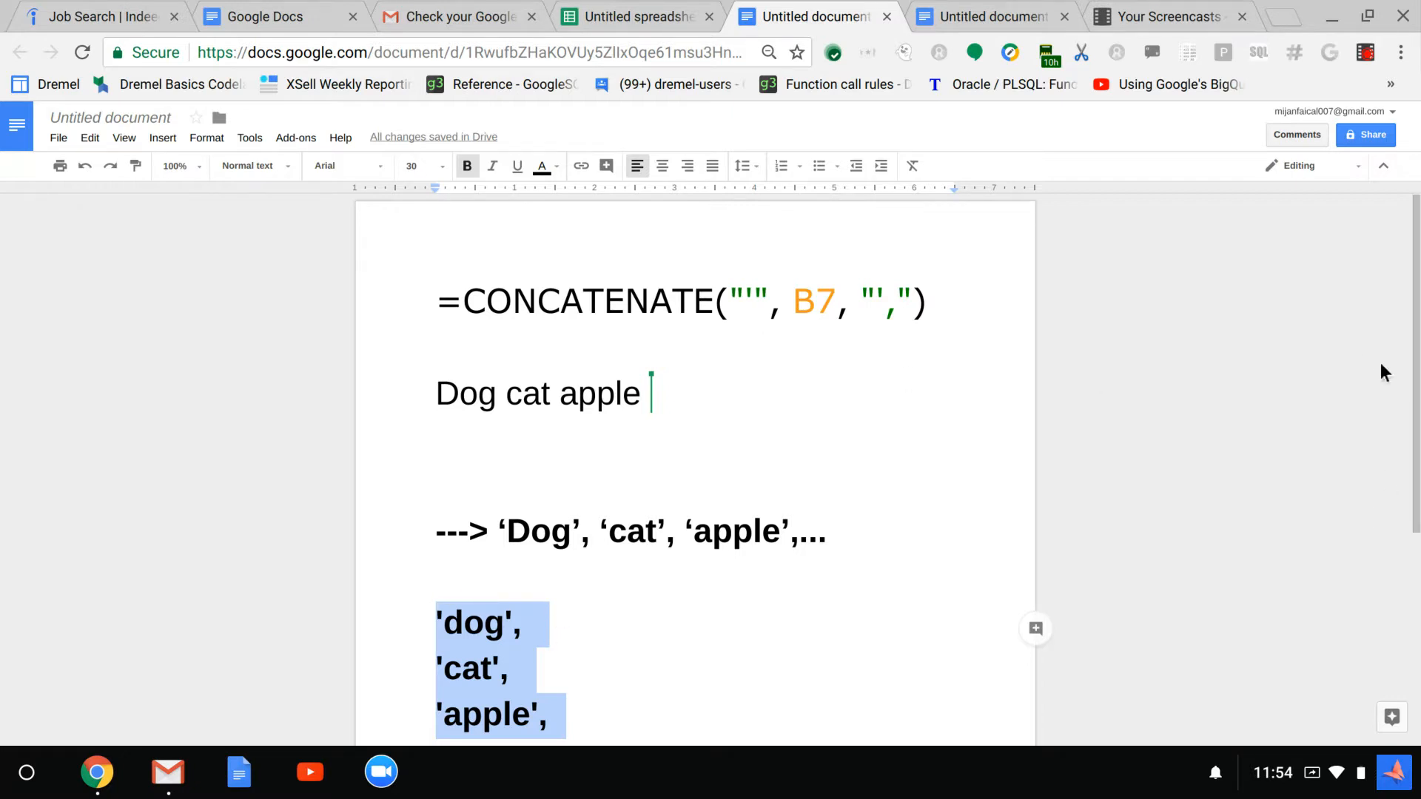
left_click_drag(1415, 319, 1396, 414)
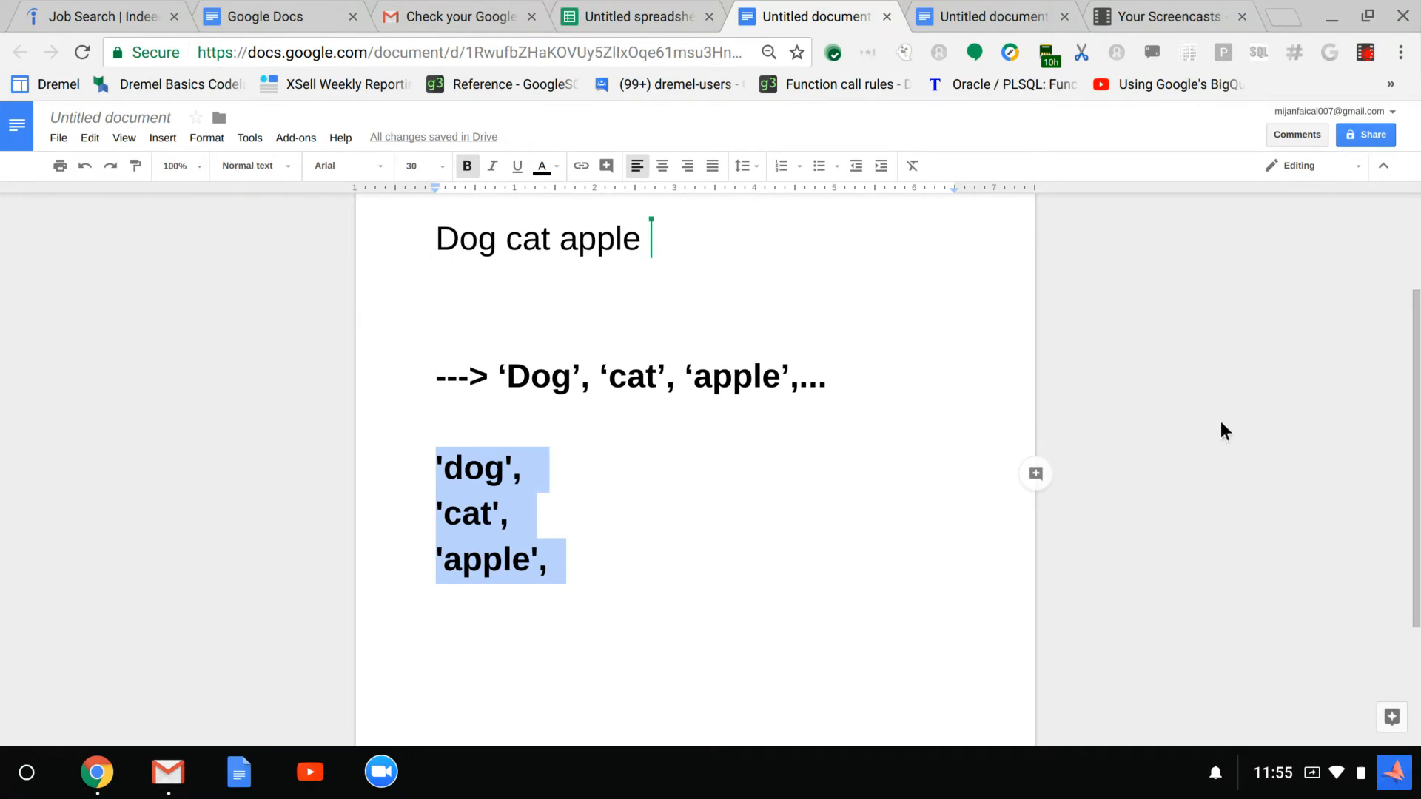
left_click(1149, 6)
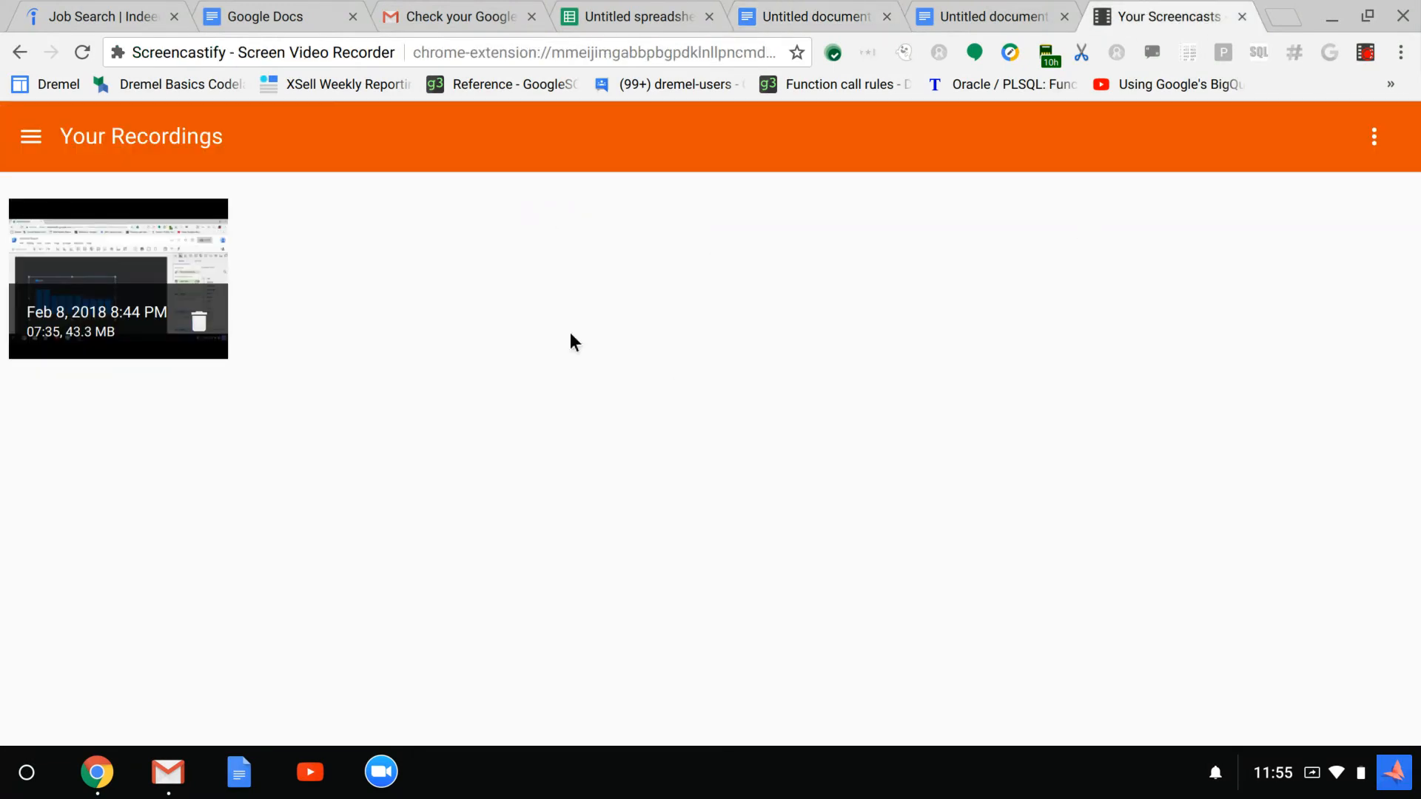
left_click(1366, 52)
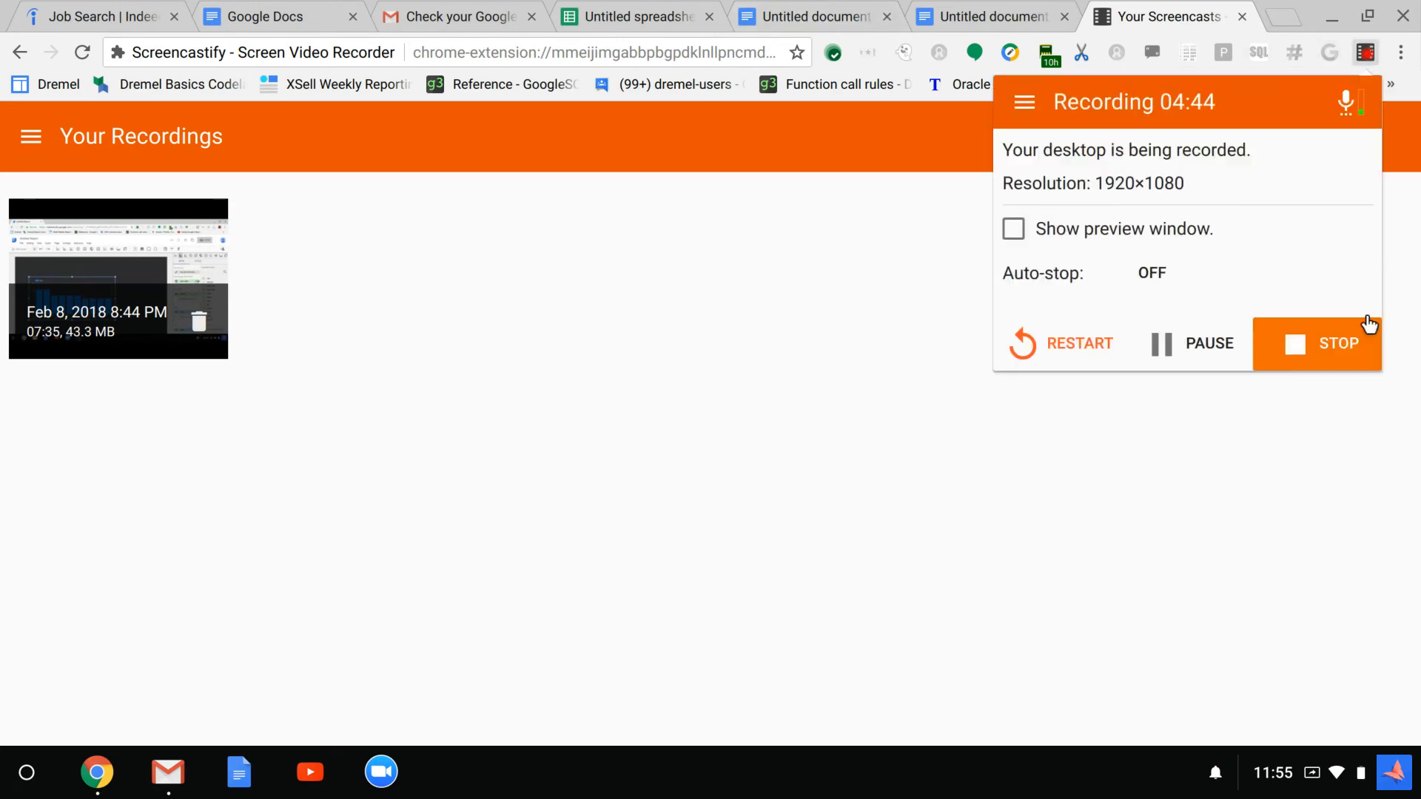